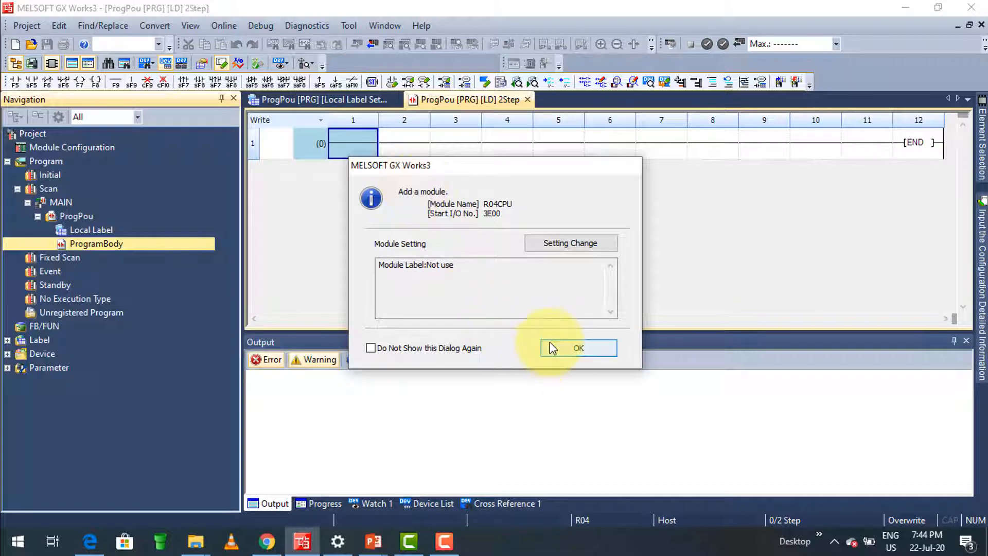
Accept adding the R04CPU module and build the first rung with NO contact X0, NC contact X1 and output coil Y0.
{"action": "left_click", "coordinate": [550, 343]}
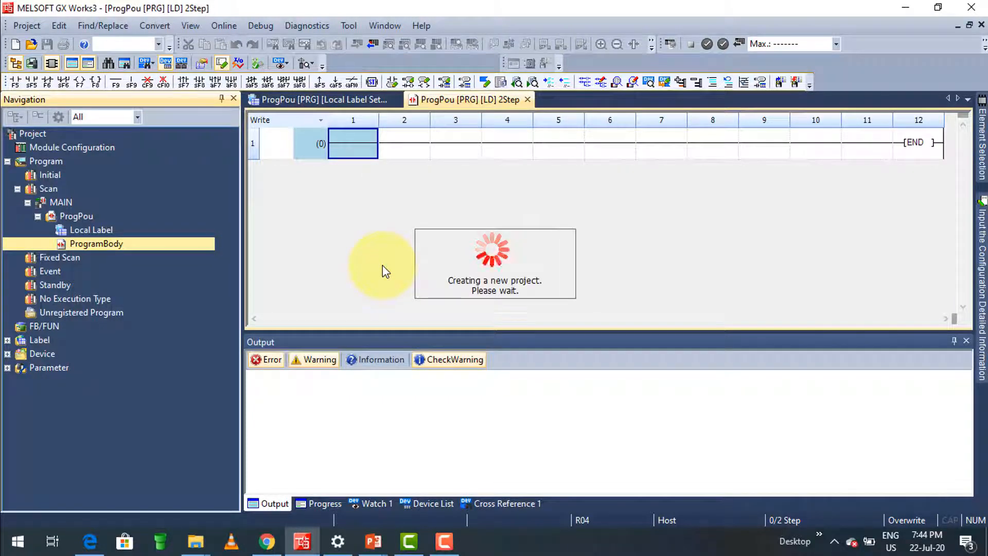
{"action": "left_click", "coordinate": [360, 146]}
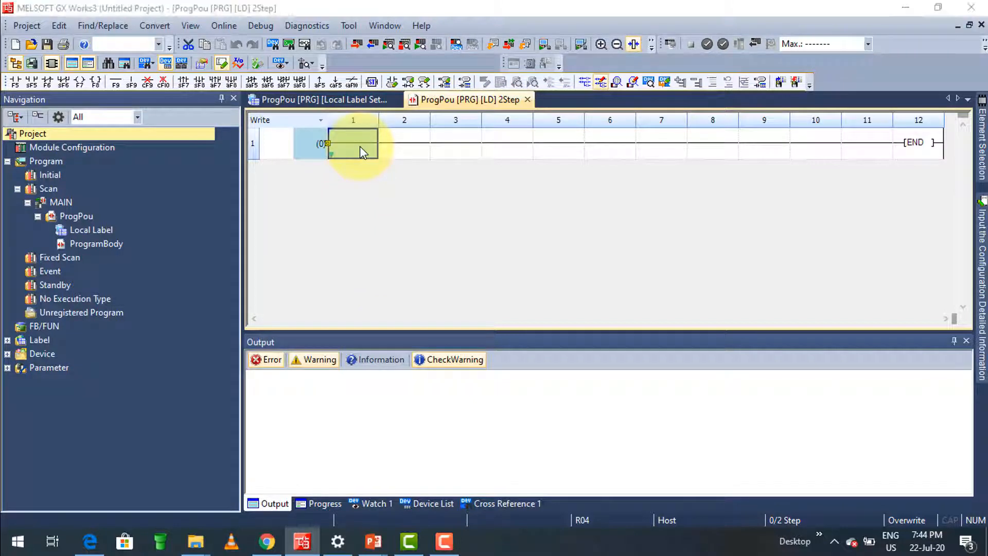
{"action": "type", "text": "ld "}
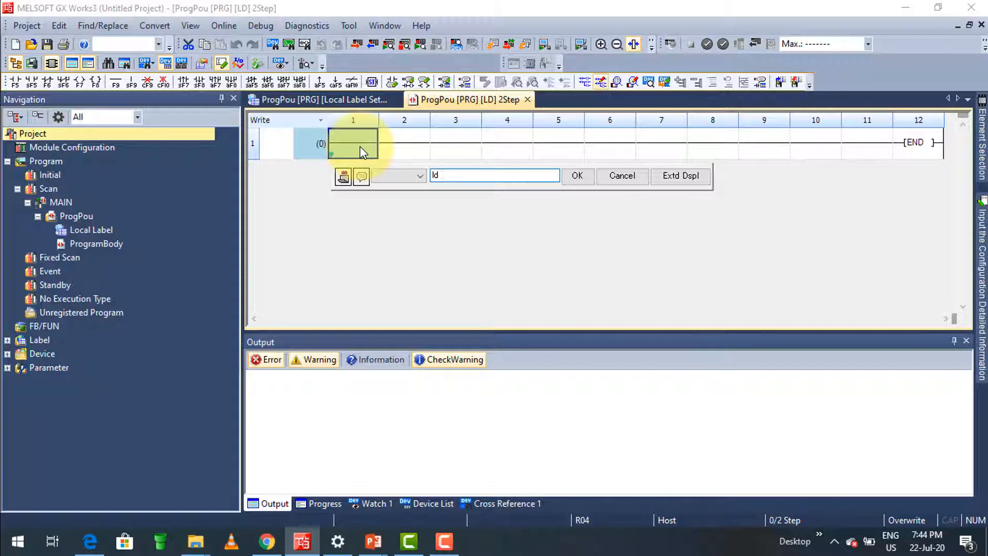
{"action": "type", "text": "x0"}
{"action": "key", "text": "Return"}
{"action": "type", "text": "ldi x"}
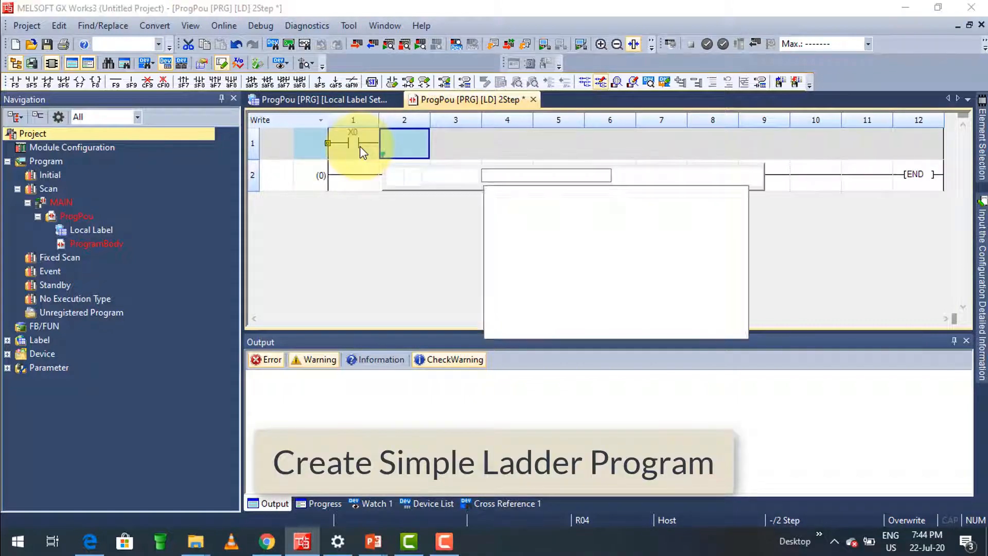
{"action": "type", "text": "1"}
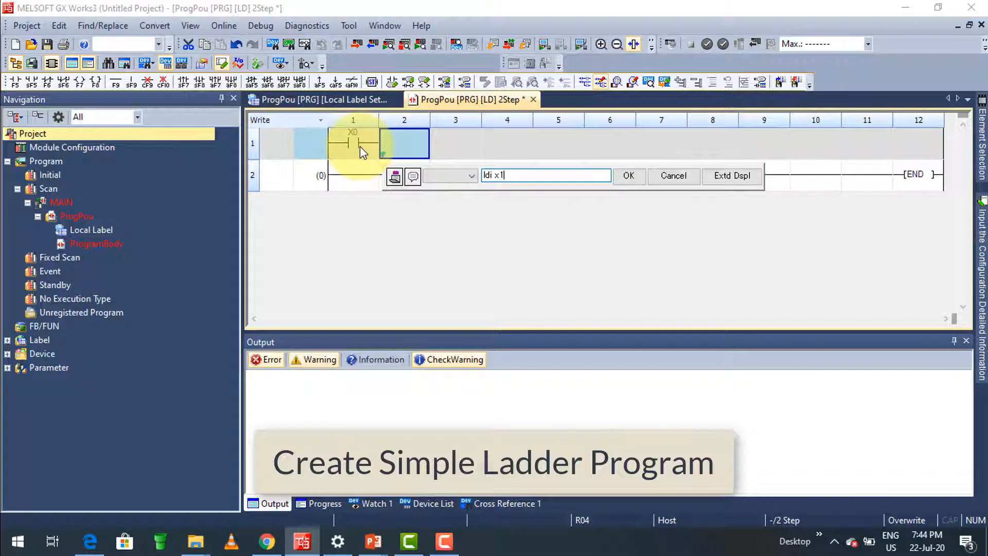
{"action": "key", "text": "Return"}
{"action": "type", "text": "out y"}
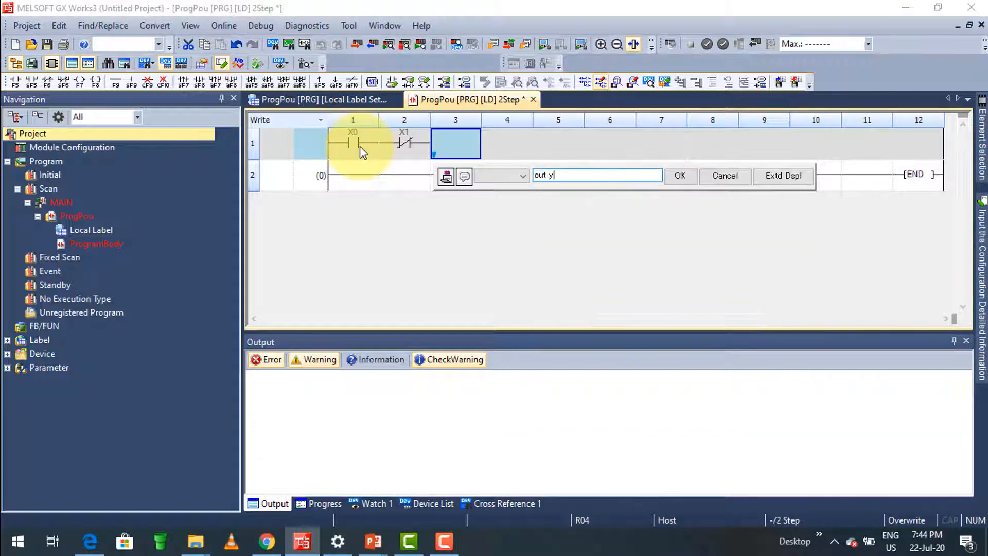
{"action": "type", "text": "0"}
{"action": "key", "text": "Return"}
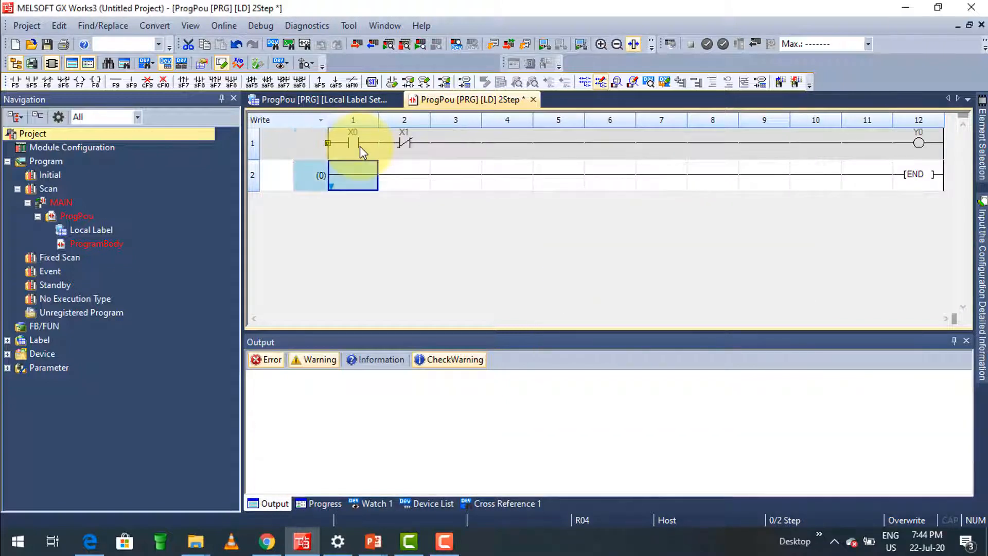
Add a Y0 normally open contact below X0 and join it to the first rung with a vertical line as a parallel branch.
{"action": "type", "text": "ld y0"}
{"action": "key", "text": "Return"}
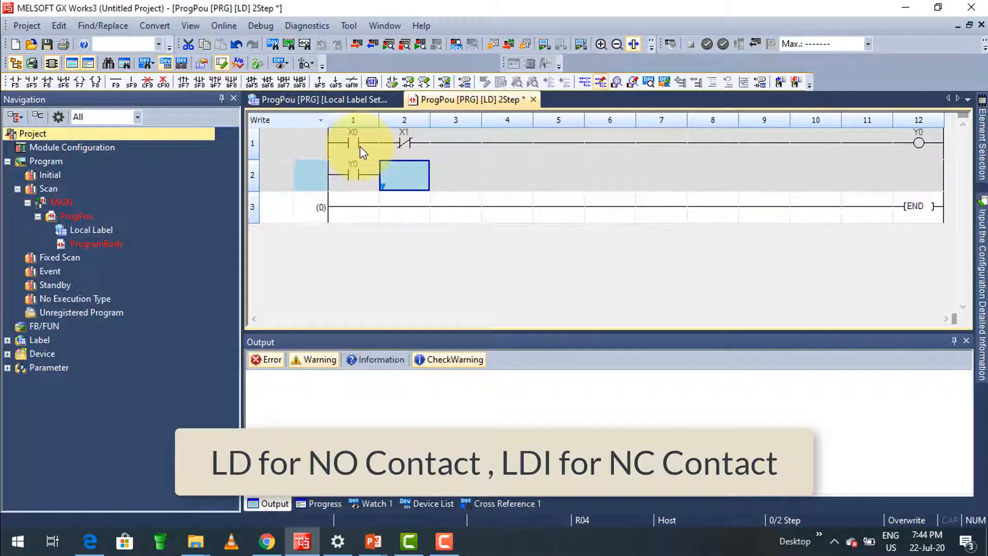
{"action": "key", "text": "ctrl+Down"}
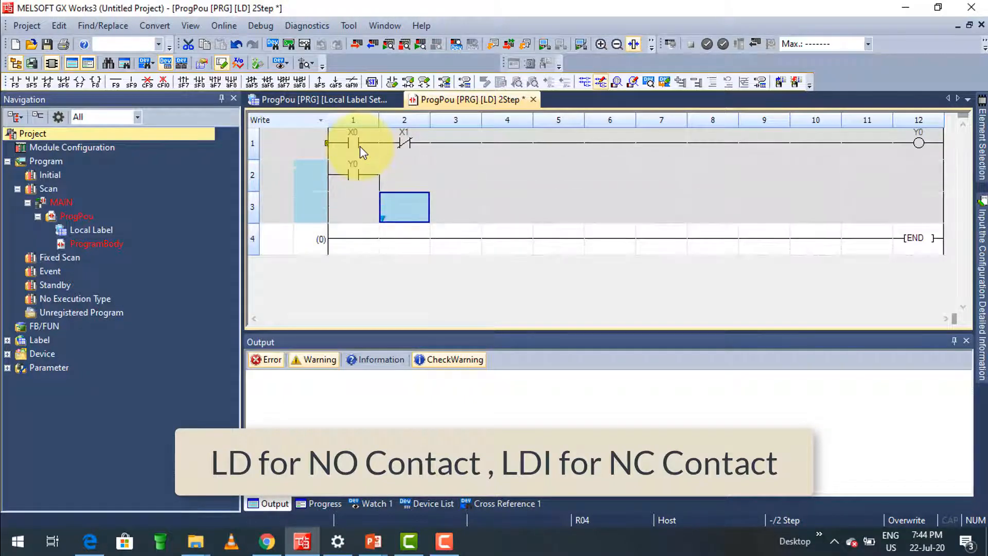
{"action": "key", "text": "ctrl+z"}
{"action": "key", "text": "Up"}
{"action": "key", "text": "Up"}
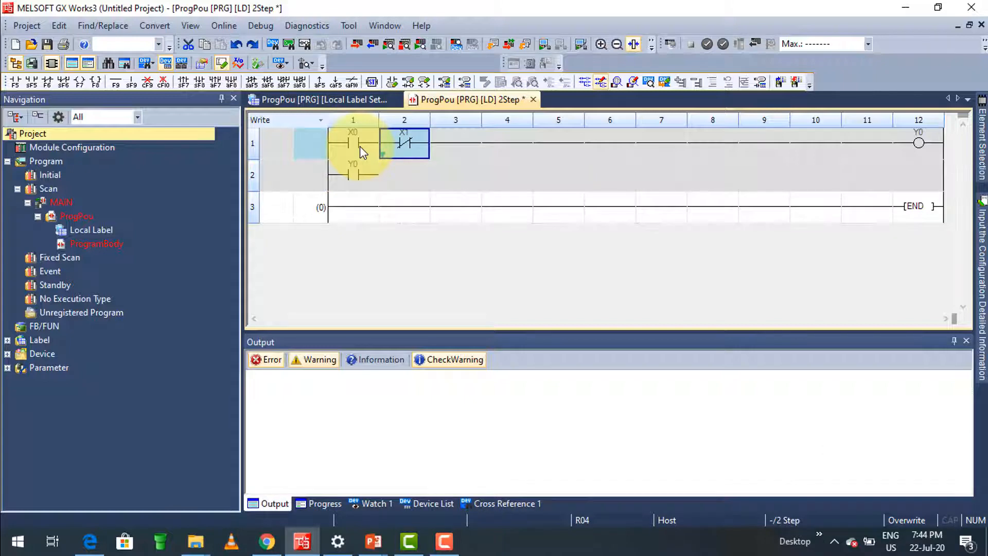
{"action": "key", "text": "Down"}
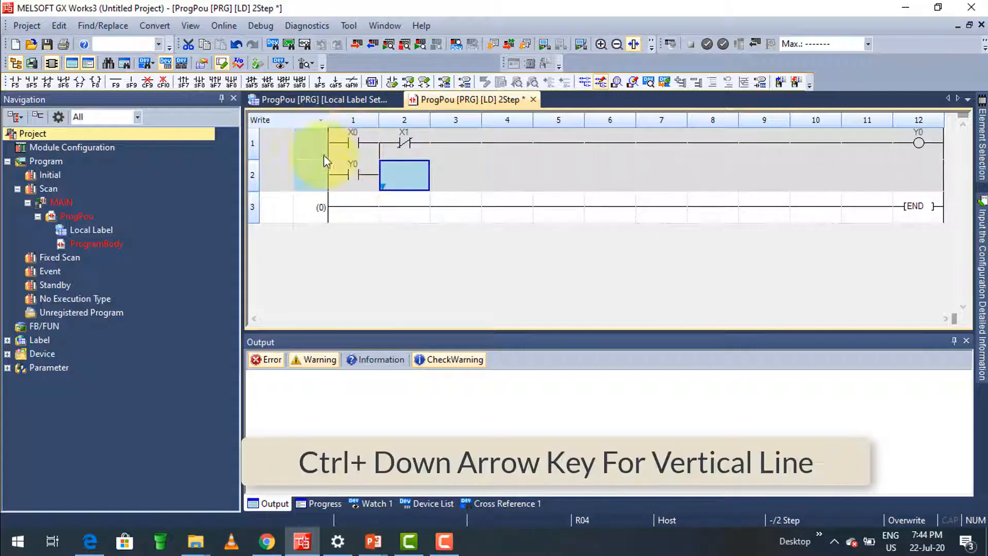
Create another rung before END with normally open contact X2 driving output coil Y1.
{"action": "left_click", "coordinate": [347, 201]}
{"action": "type", "text": "ld "}
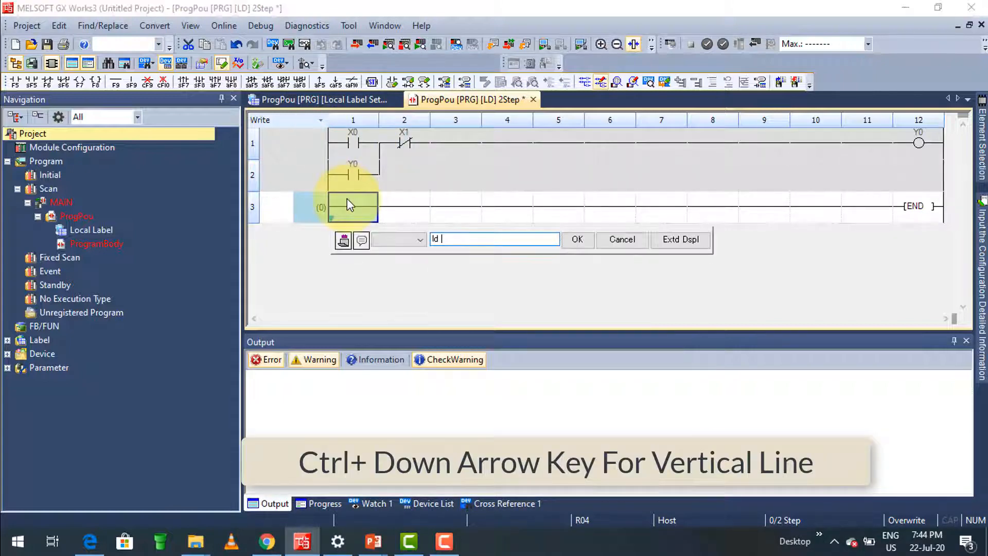
{"action": "type", "text": "x"}
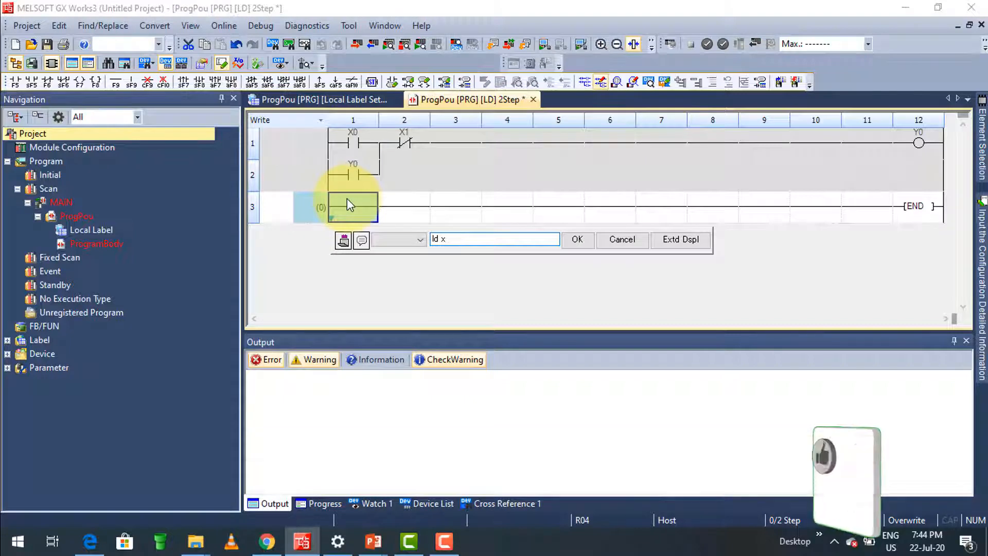
{"action": "type", "text": "2"}
{"action": "key", "text": "Return"}
{"action": "type", "text": "ou"}
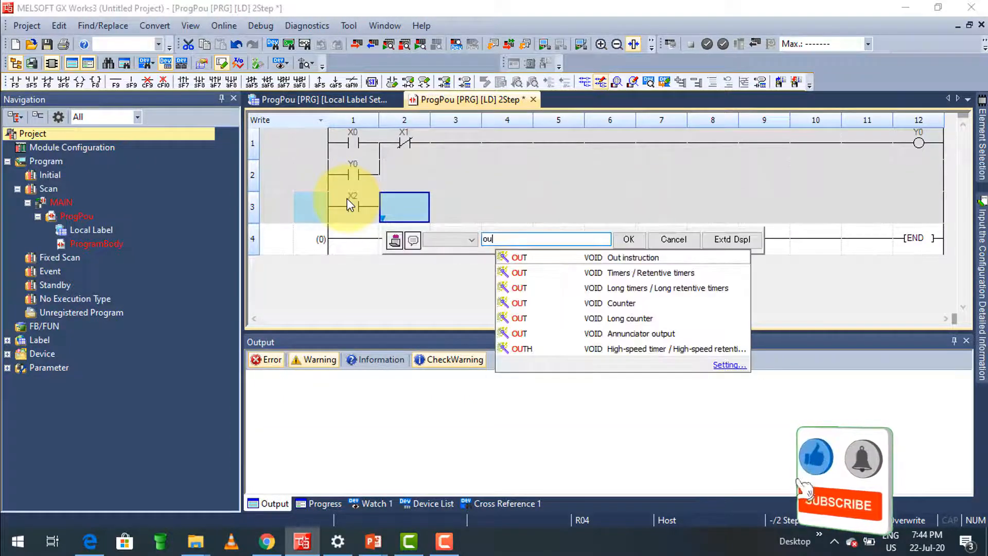
{"action": "type", "text": "t y1"}
{"action": "key", "text": "Return"}
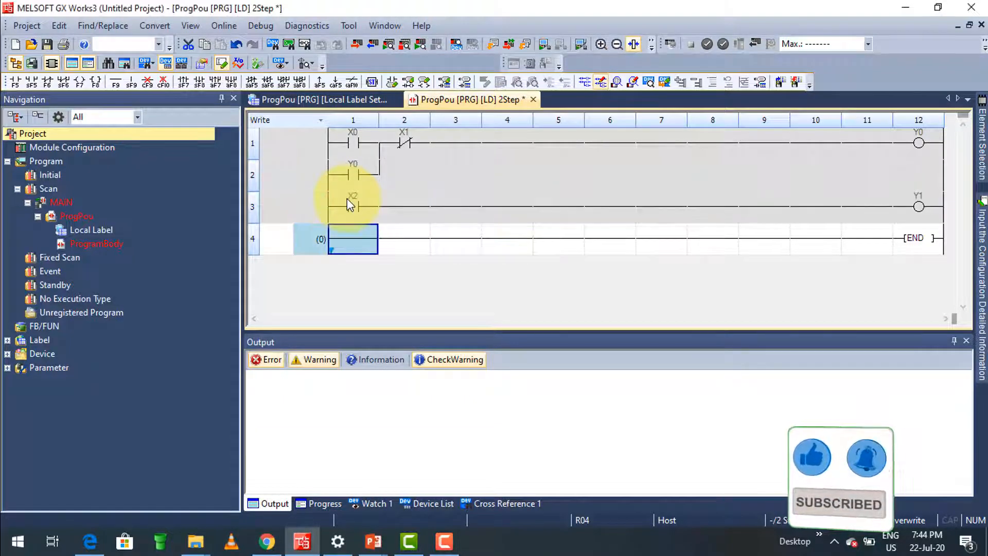
Rebuild all programs in the project with the default conversion settings.
{"action": "left_click", "coordinate": [164, 30]}
{"action": "left_click", "coordinate": [188, 74]}
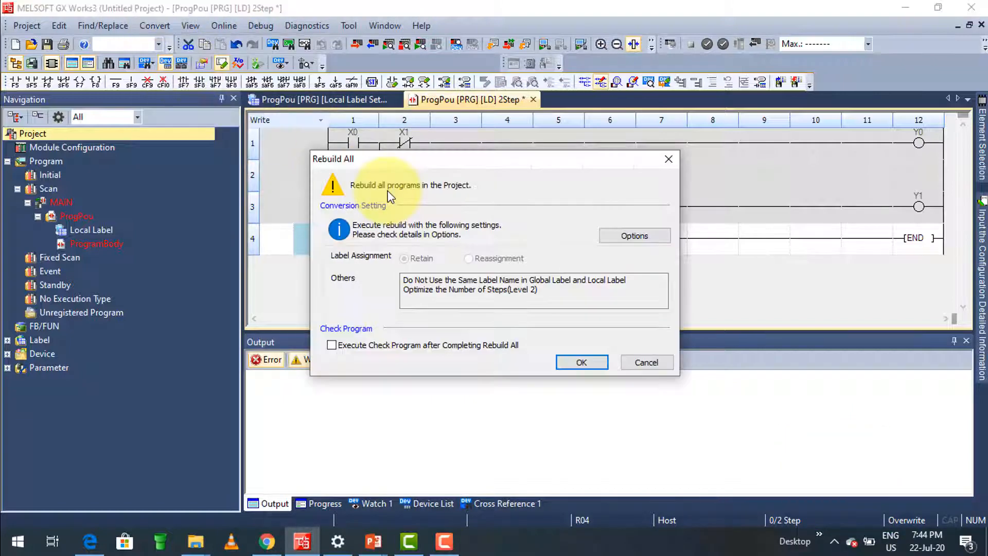
{"action": "left_click", "coordinate": [572, 362]}
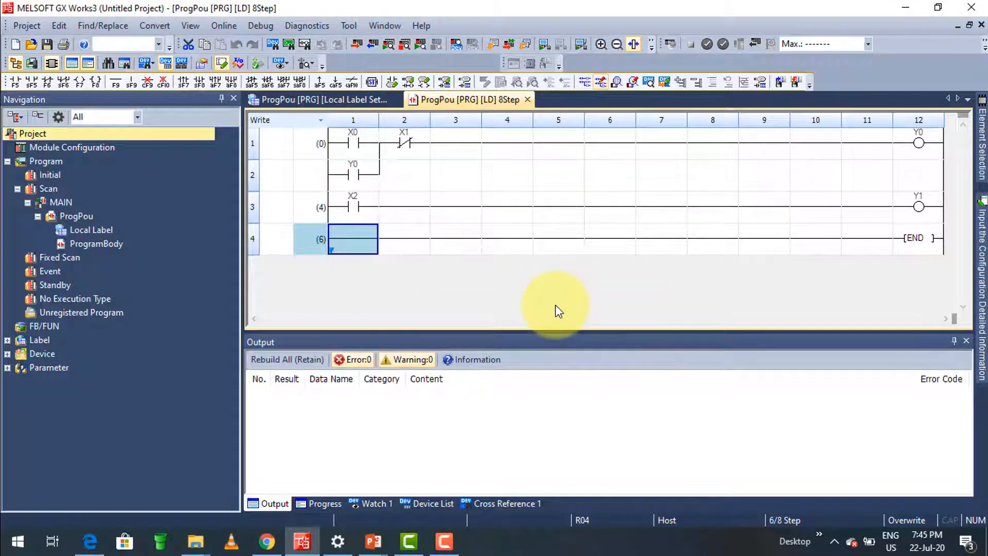
Start the simulation and write Parameter + Program to the simulated CPU.
{"action": "left_click", "coordinate": [545, 45]}
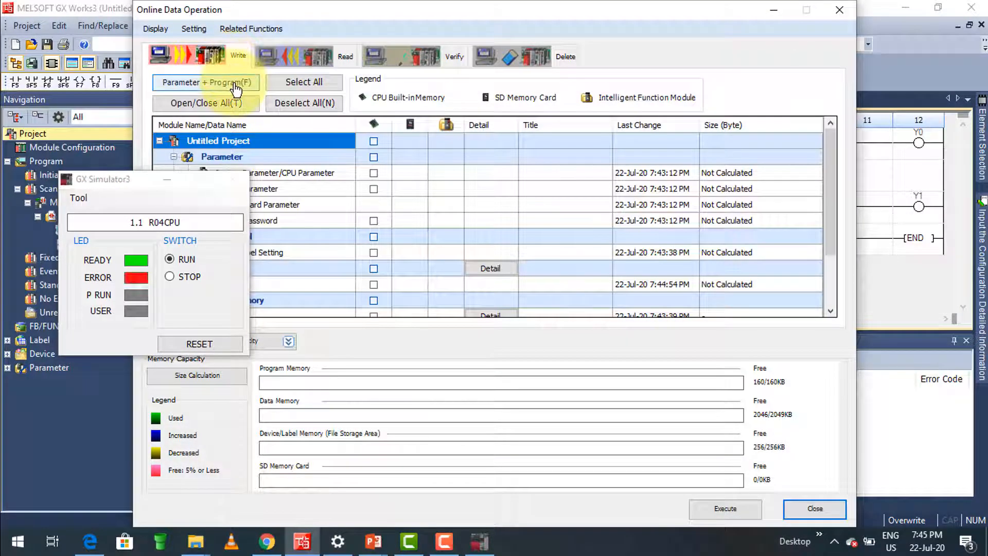
{"action": "left_click", "coordinate": [212, 83]}
{"action": "left_click", "coordinate": [710, 517]}
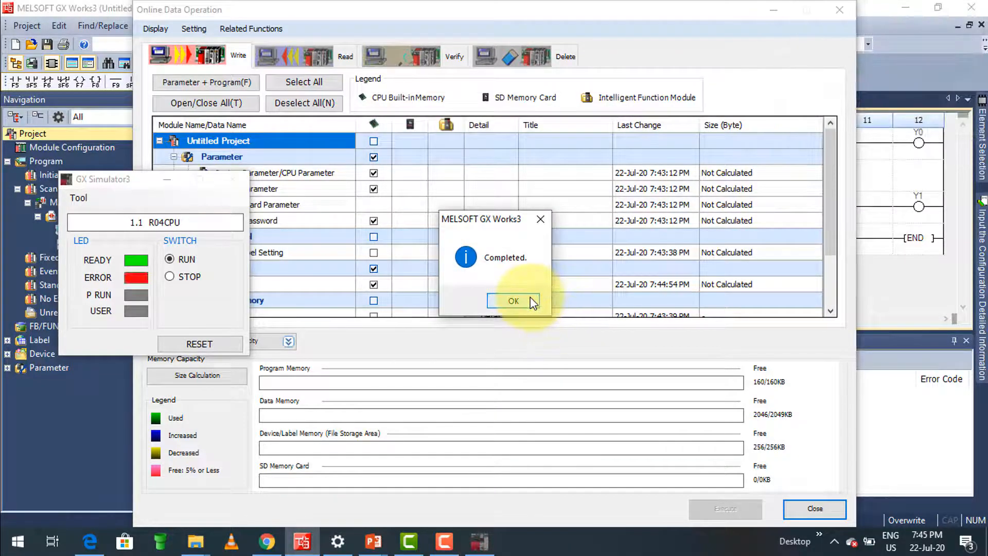
{"action": "left_click", "coordinate": [531, 299]}
{"action": "left_click", "coordinate": [814, 508]}
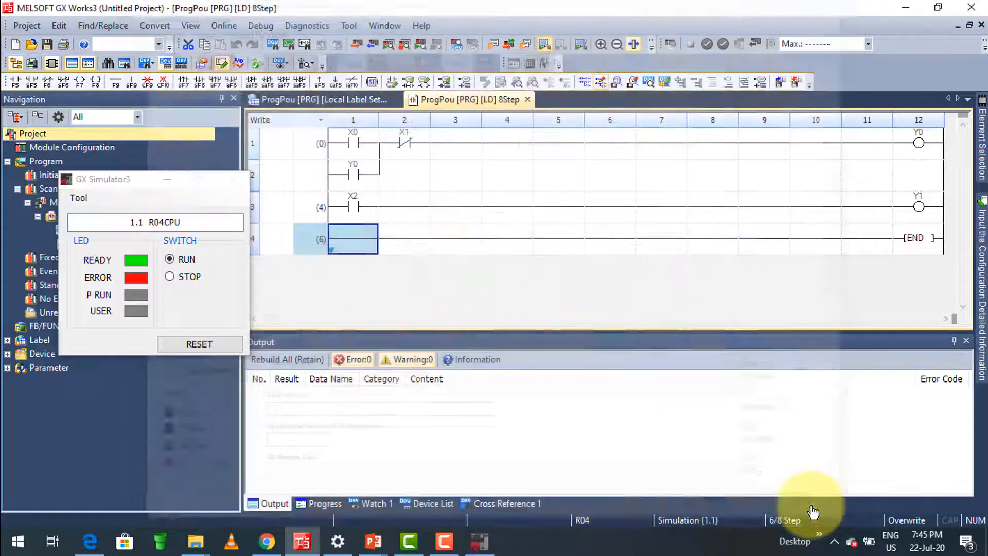
Minimize the GX Simulator3 window and hide the project navigation tree to widen the monitored ladder.
{"action": "left_click_drag", "start_coordinate": [131, 185], "coordinate": [821, 287]}
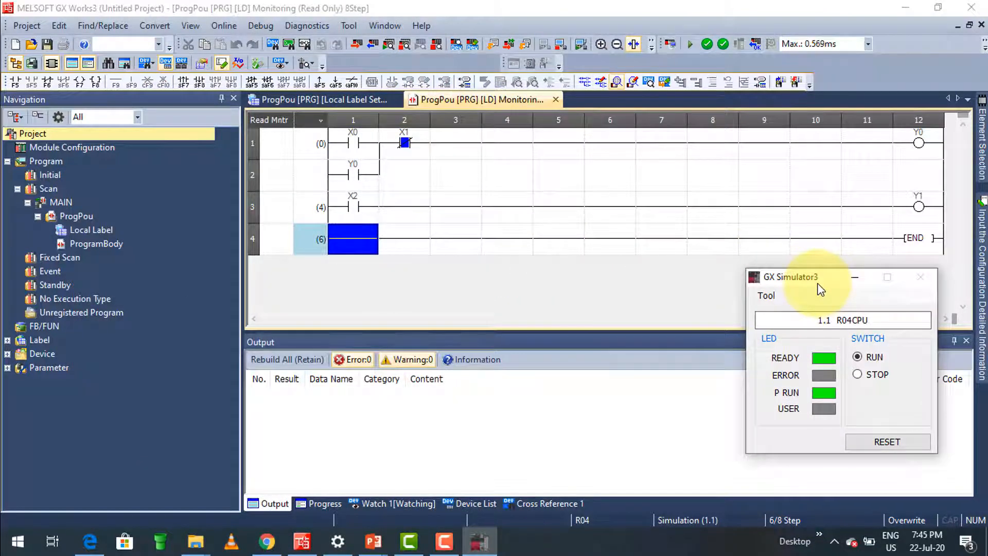
{"action": "left_click", "coordinate": [852, 279]}
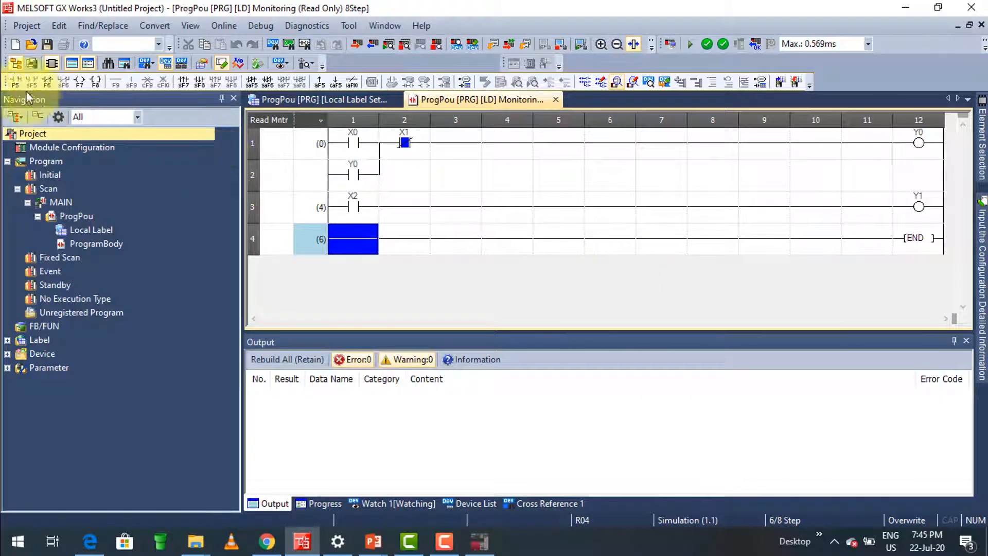
{"action": "left_click", "coordinate": [16, 67]}
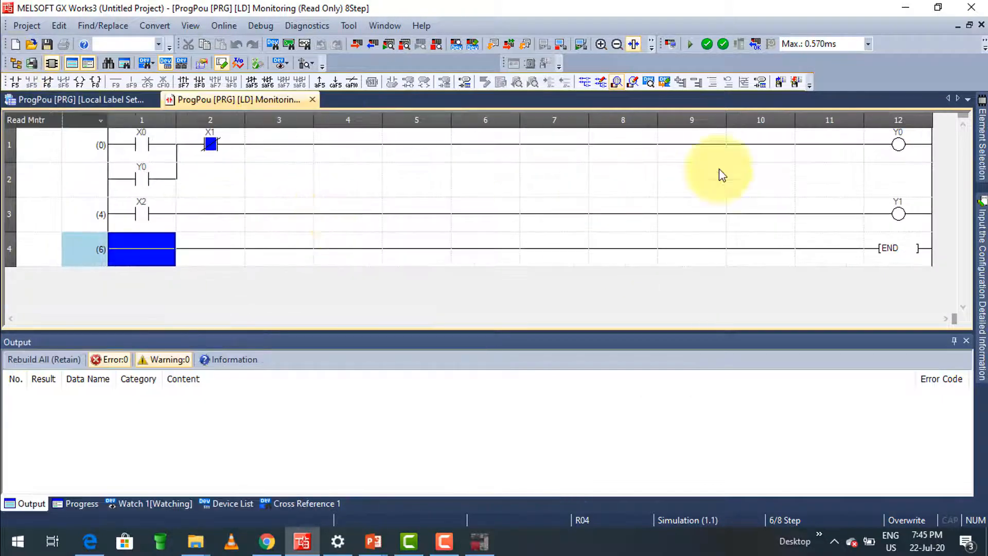
Minimize the ladder editor, then open MX OPC Configurator from the desktop and maximize it.
{"action": "left_click", "coordinate": [911, 8]}
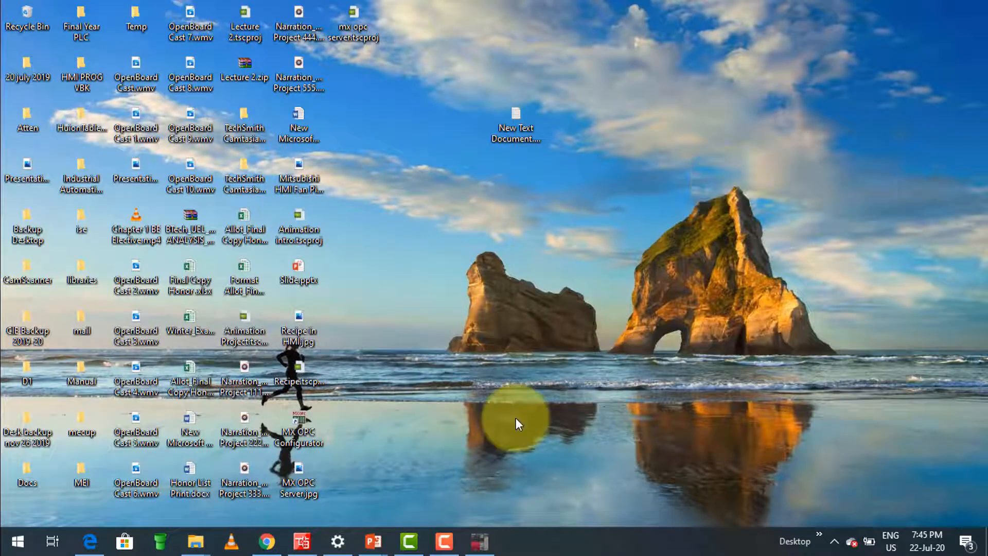
{"action": "double_click", "coordinate": [298, 429]}
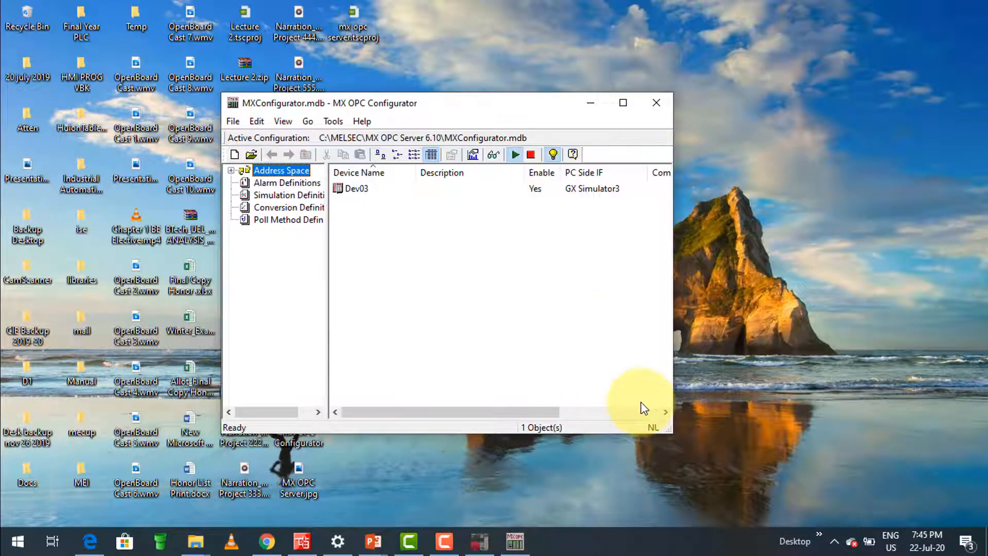
{"action": "double_click", "coordinate": [527, 98]}
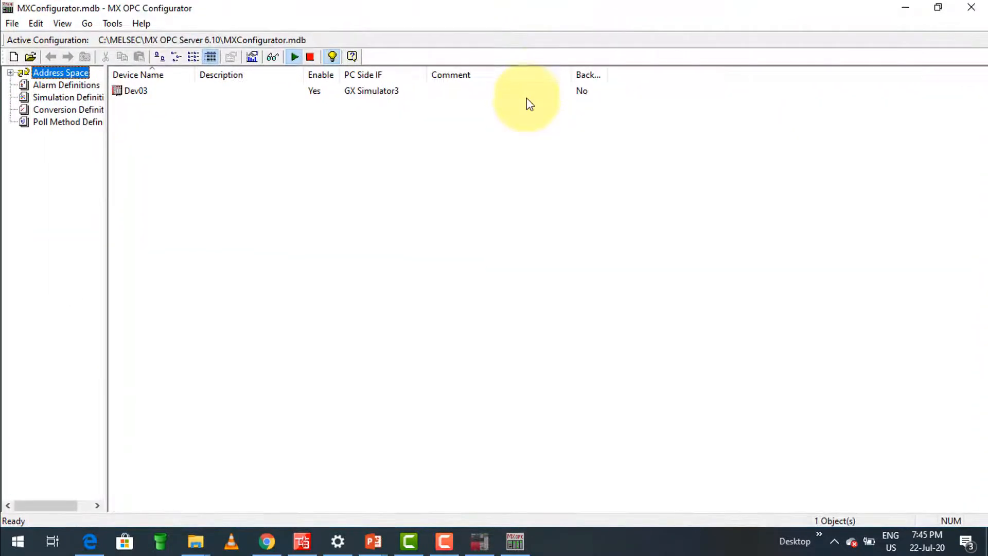
Delete the existing device Dev03 from the address space, including its contents.
{"action": "left_click", "coordinate": [136, 91]}
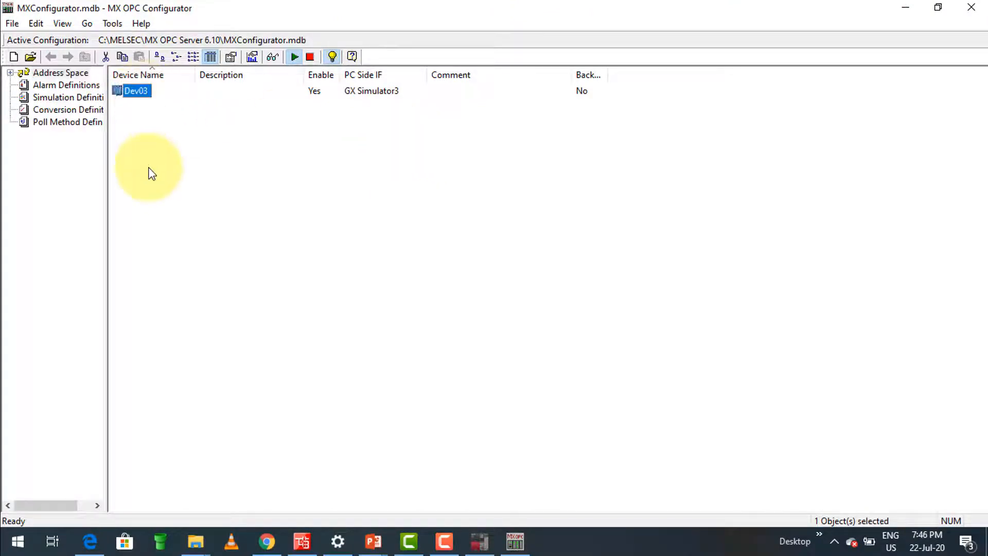
{"action": "key", "text": "Delete"}
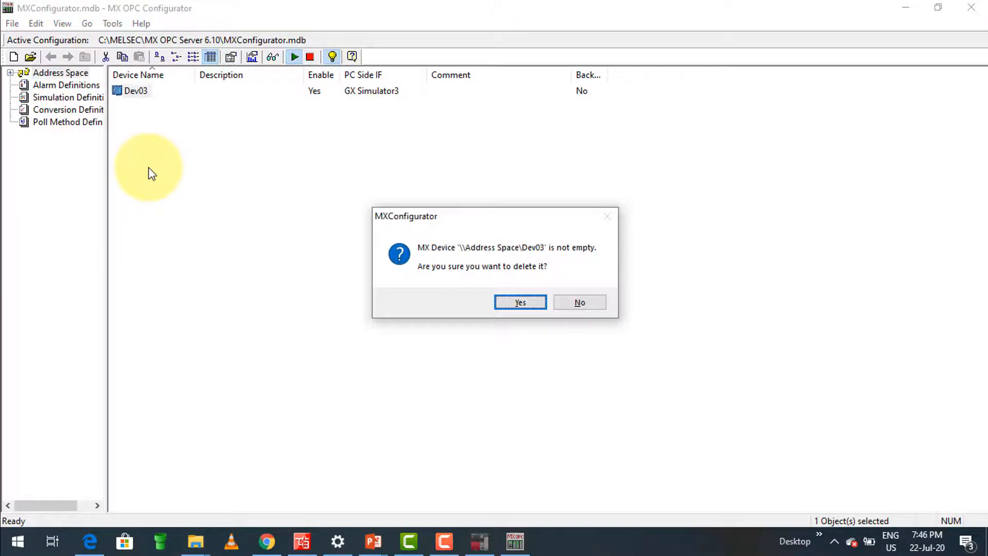
{"action": "left_click", "coordinate": [511, 302]}
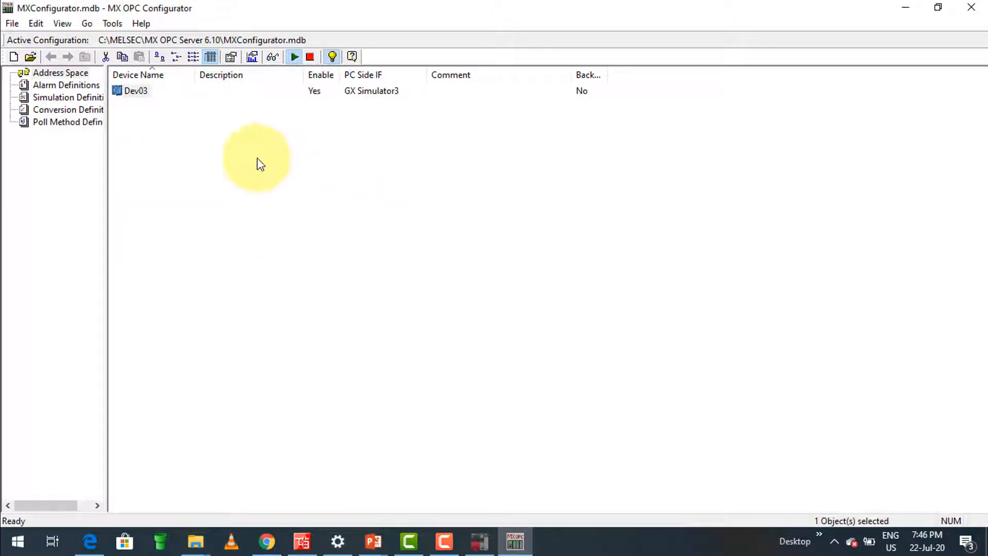
Add a new MX device to the address space and configure its transfer setup with GX Simulator3 as PC side I/F and CPU type R04.
{"action": "right_click", "coordinate": [63, 73]}
{"action": "left_click", "coordinate": [80, 84]}
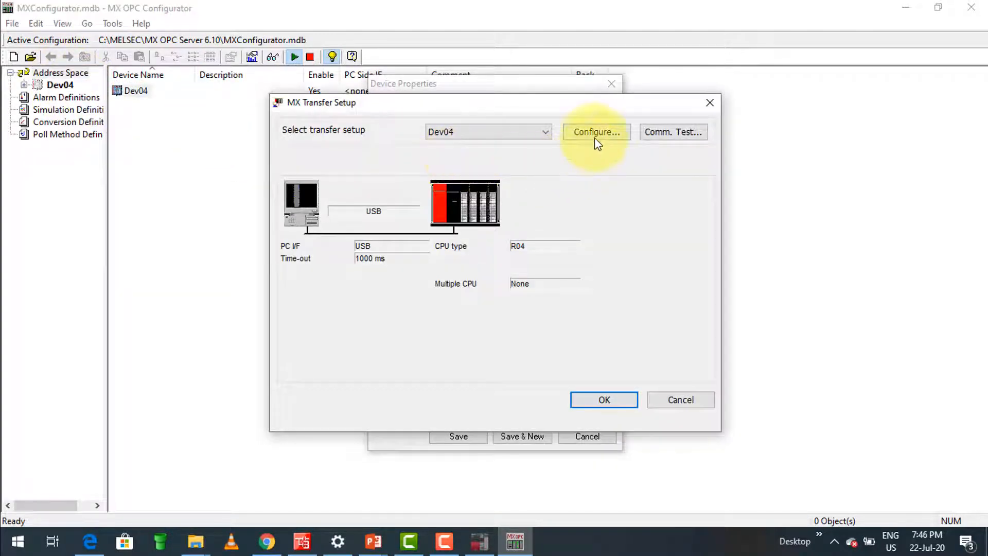
{"action": "left_click", "coordinate": [595, 133]}
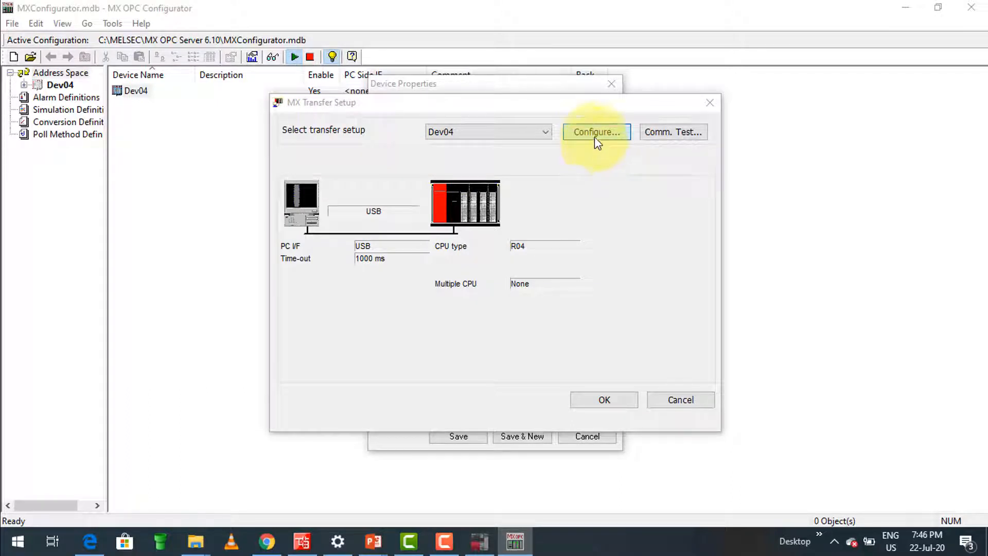
{"action": "left_click", "coordinate": [570, 185]}
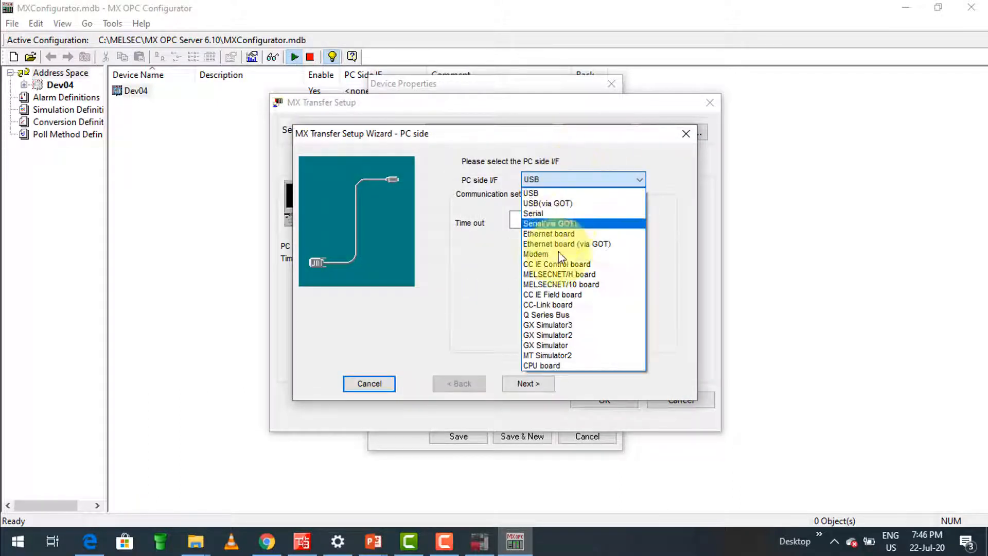
{"action": "left_click", "coordinate": [570, 325]}
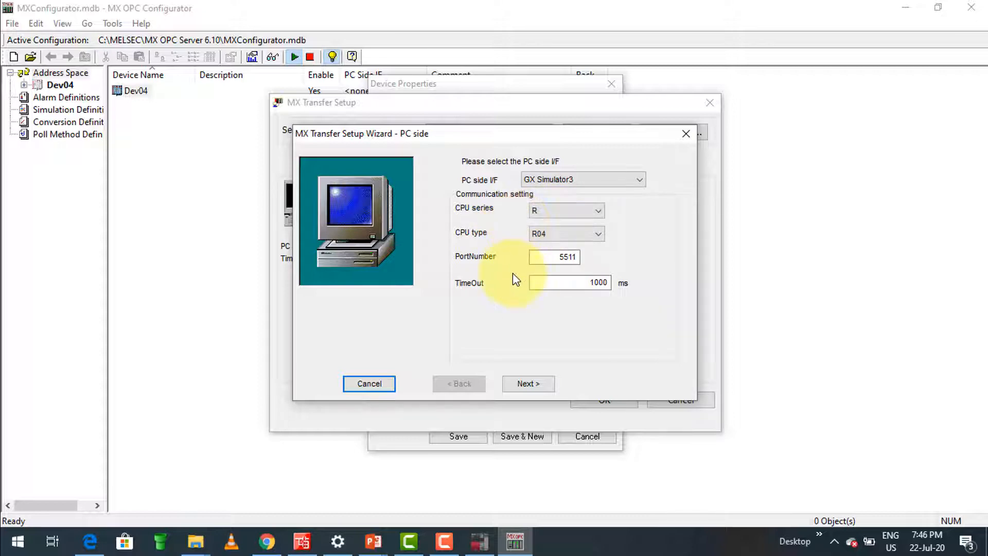
{"action": "left_click", "coordinate": [520, 383]}
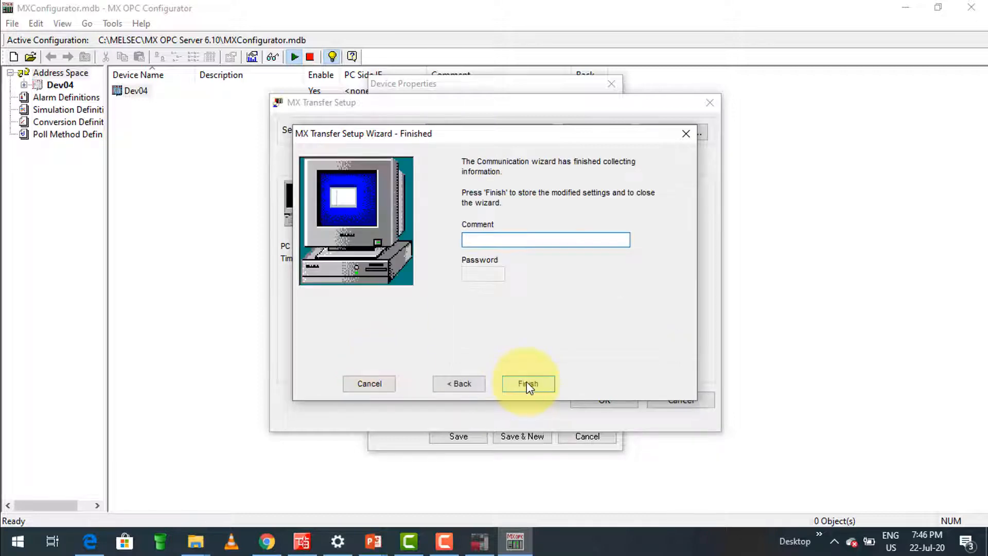
{"action": "left_click", "coordinate": [527, 384]}
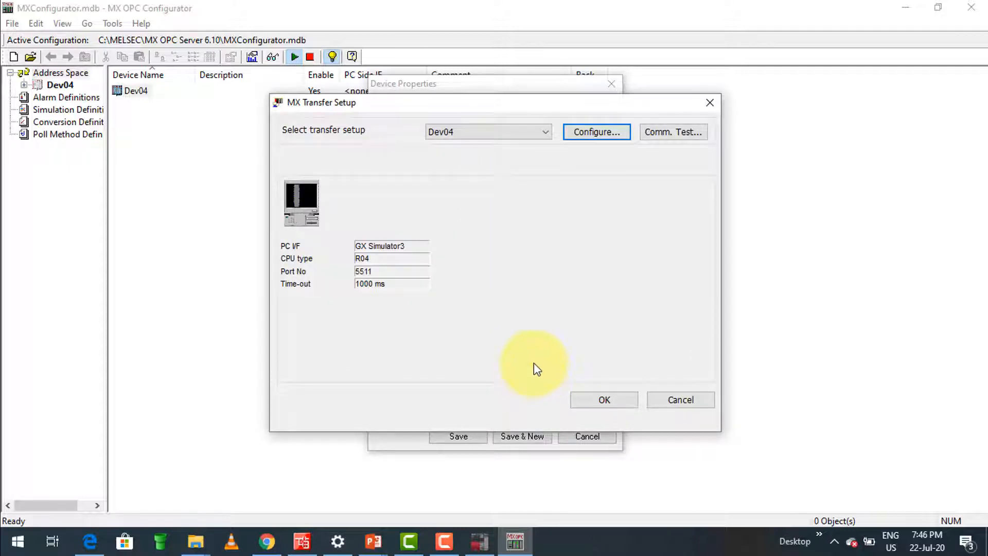
Test the communication of Dev04's transfer setup with the simulated PLC, accept the setup and save the device.
{"action": "left_click", "coordinate": [662, 132]}
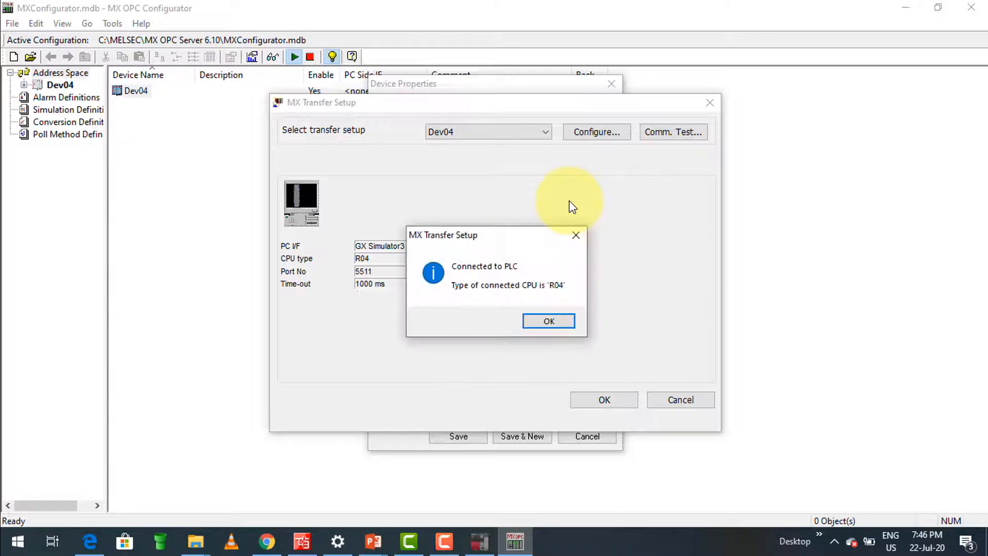
{"action": "left_click", "coordinate": [552, 323]}
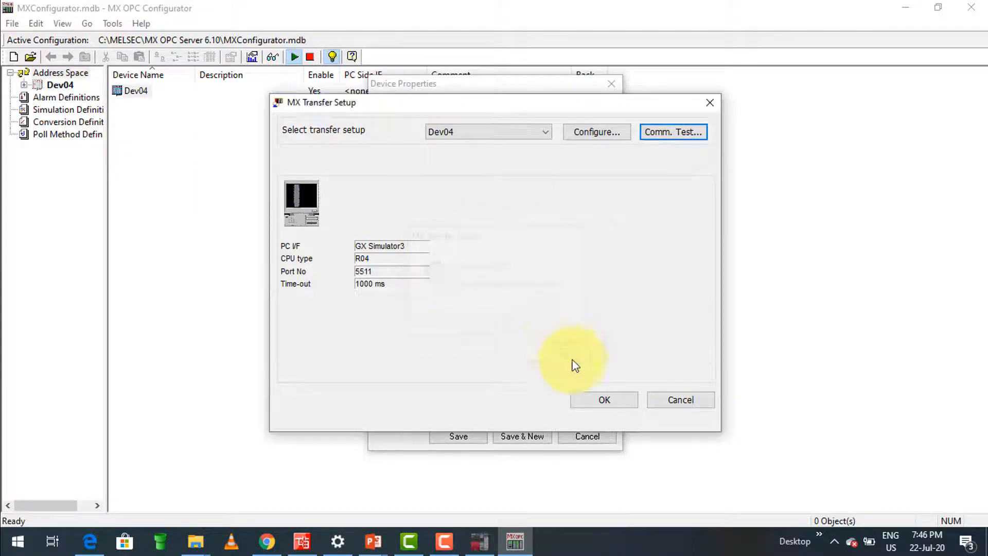
{"action": "left_click", "coordinate": [595, 396]}
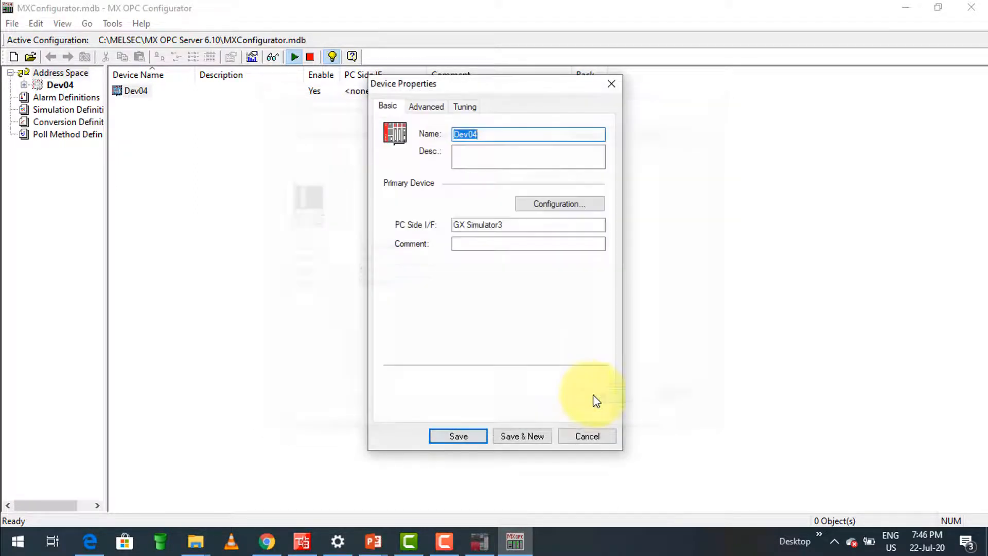
{"action": "left_click", "coordinate": [458, 436]}
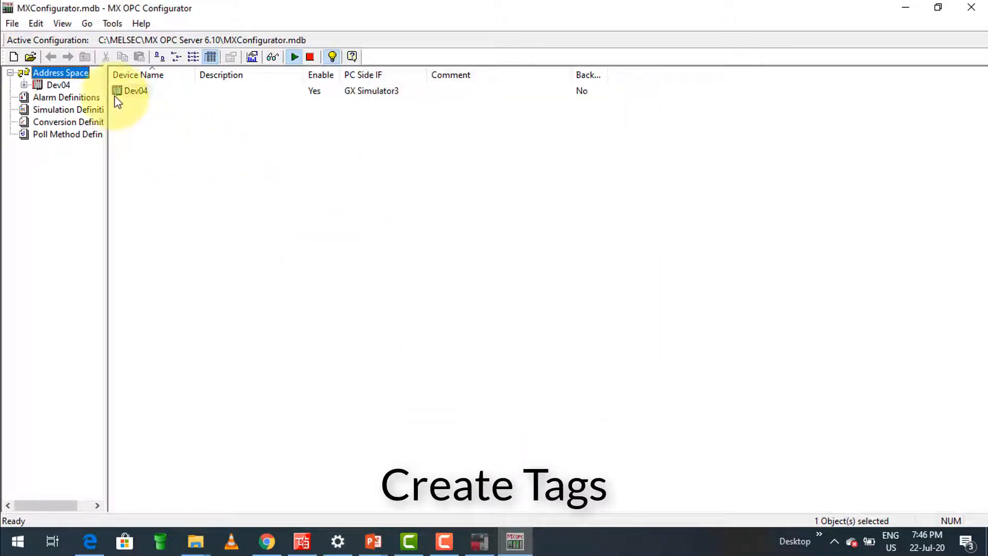
Add a new group under device Dev04, keeping the name Group001, and save it.
{"action": "left_click", "coordinate": [23, 84]}
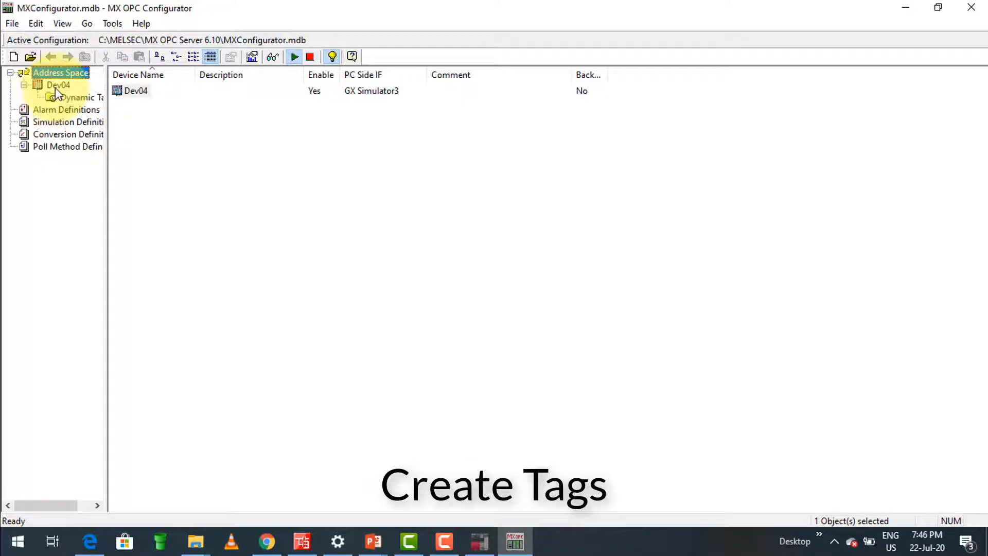
{"action": "right_click", "coordinate": [57, 85]}
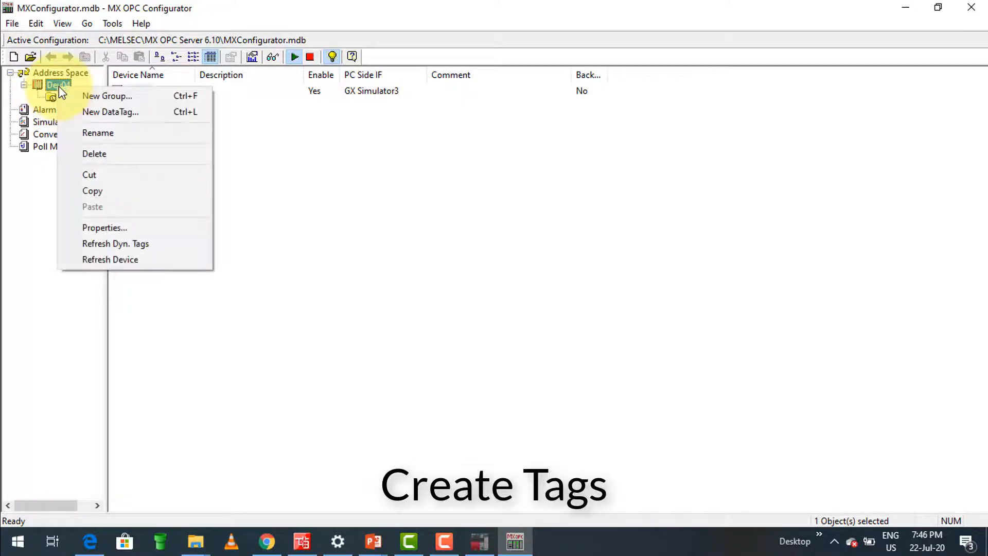
{"action": "left_click", "coordinate": [89, 99]}
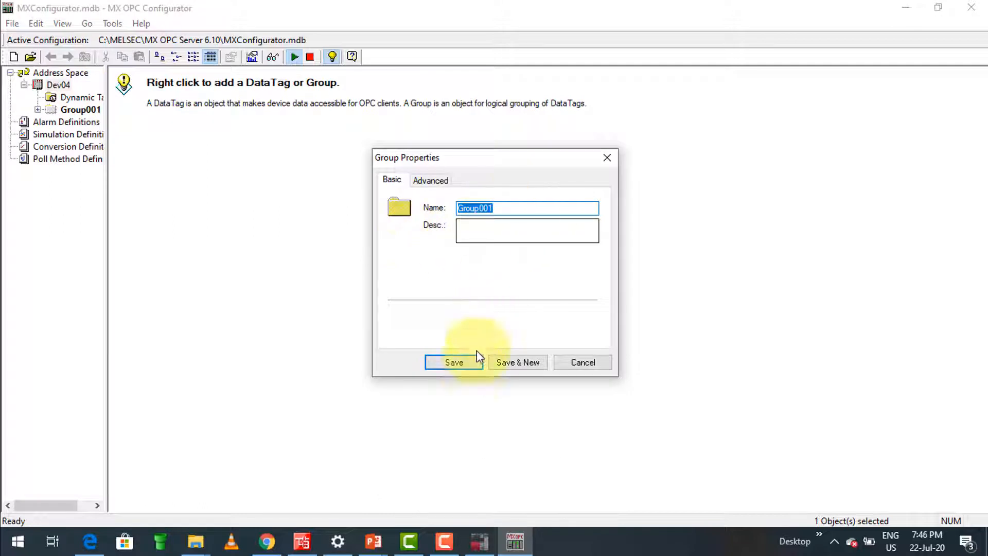
{"action": "left_click", "coordinate": [470, 363]}
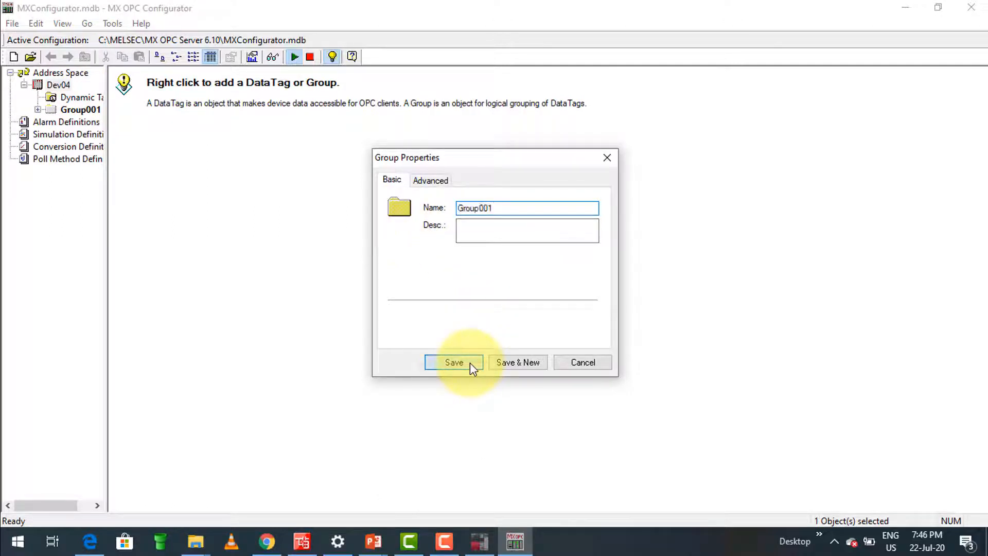
Create a data tag named x0 in Group001 with I/O address X0, saving it and continuing with a new tag.
{"action": "left_click", "coordinate": [82, 108]}
{"action": "right_click", "coordinate": [80, 108]}
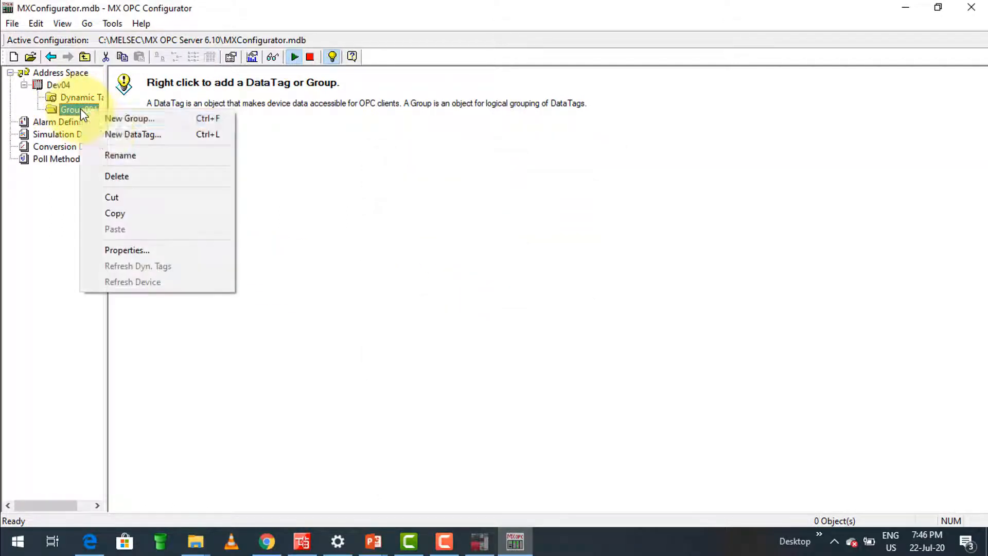
{"action": "left_click", "coordinate": [122, 134]}
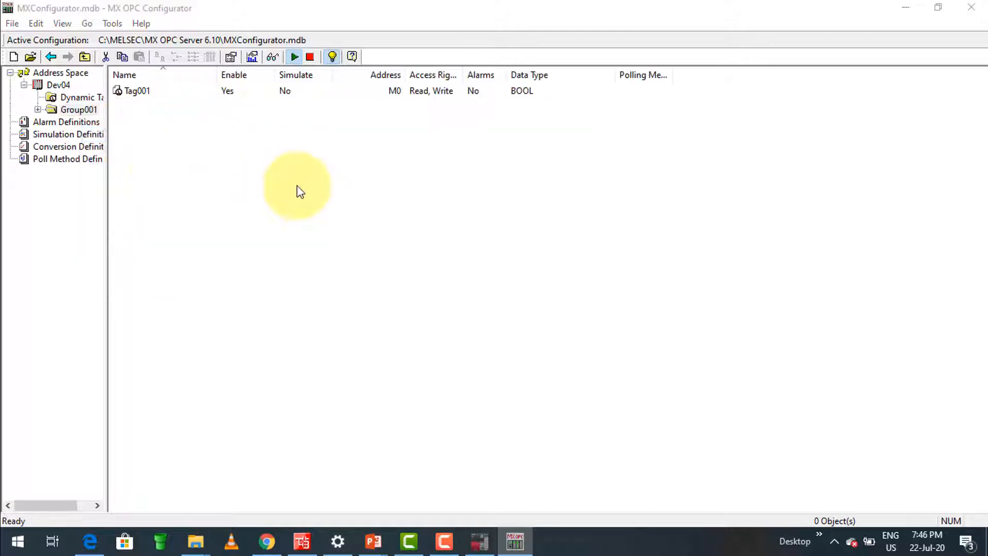
{"action": "type", "text": "x0"}
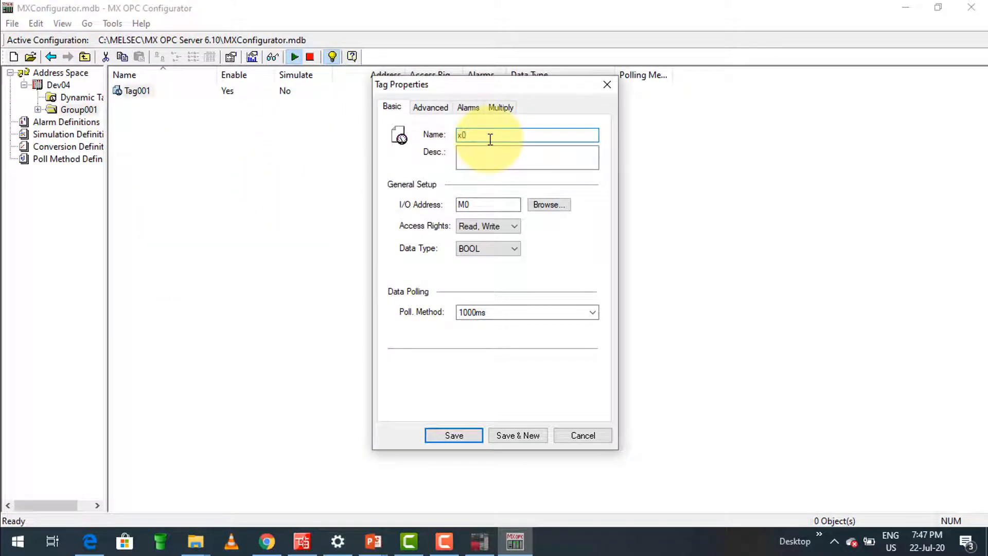
{"action": "double_click", "coordinate": [482, 205]}
{"action": "type", "text": "x0"}
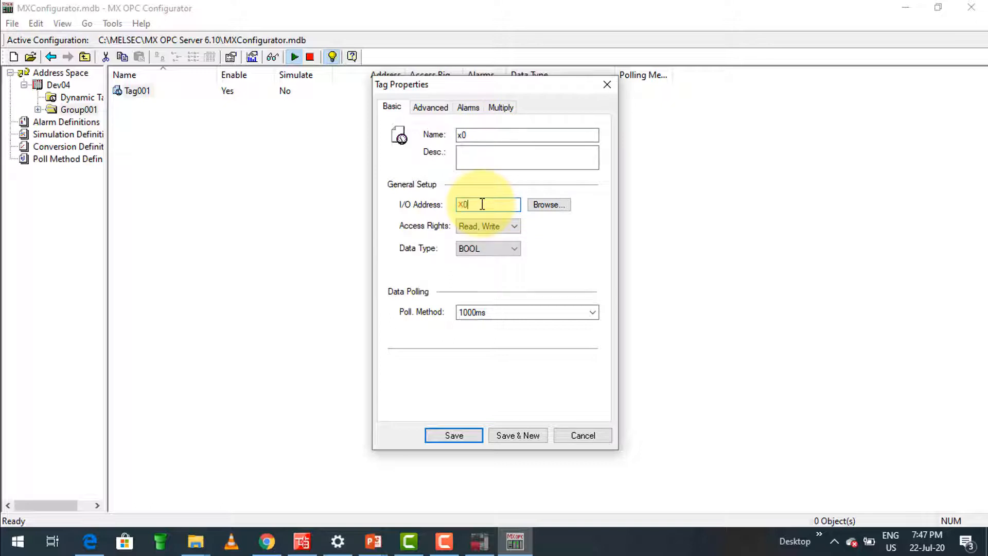
{"action": "left_click", "coordinate": [511, 435]}
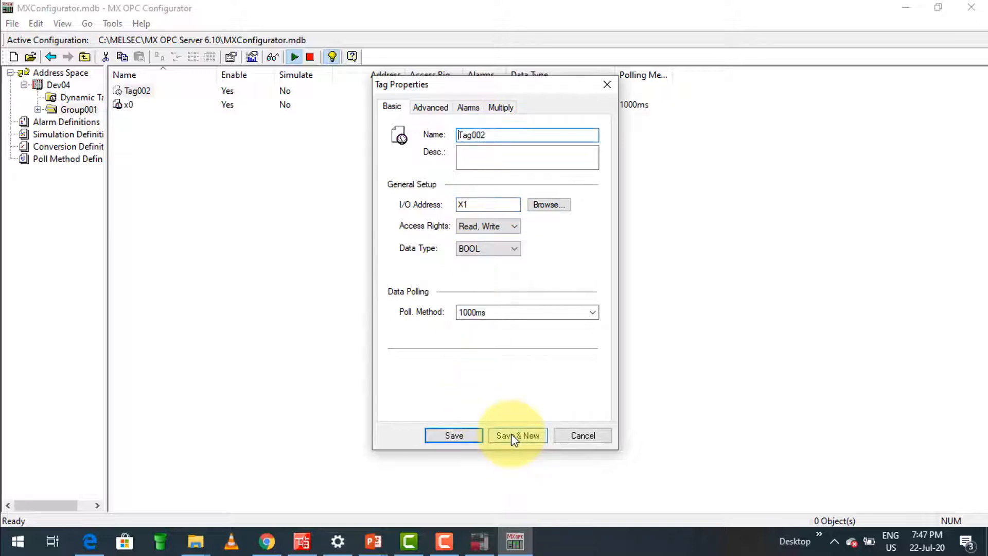
Create the BOOL tags x1 and x2 with I/O addresses X1 and X2, saving each and continuing with a new tag.
{"action": "double_click", "coordinate": [512, 135]}
{"action": "type", "text": "x1"}
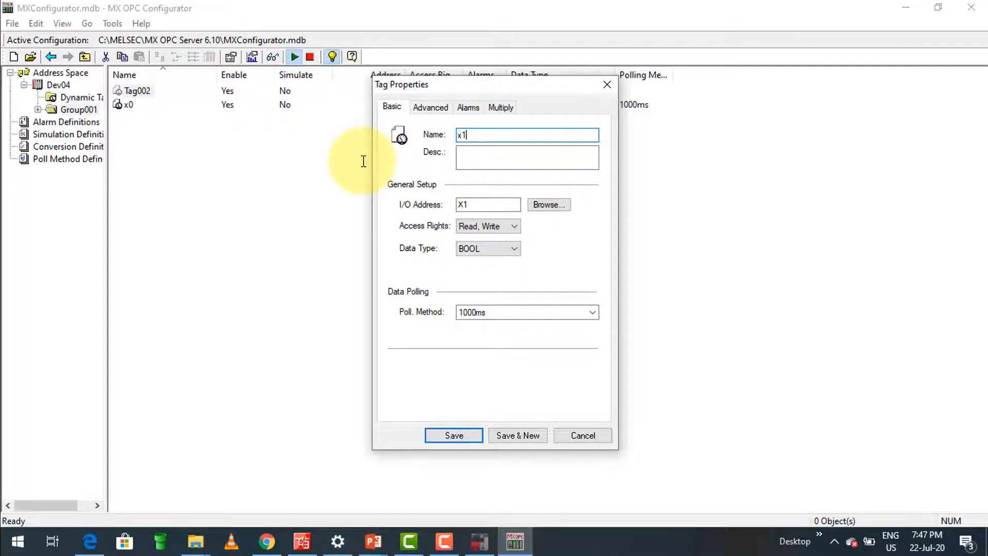
{"action": "left_click", "coordinate": [514, 433]}
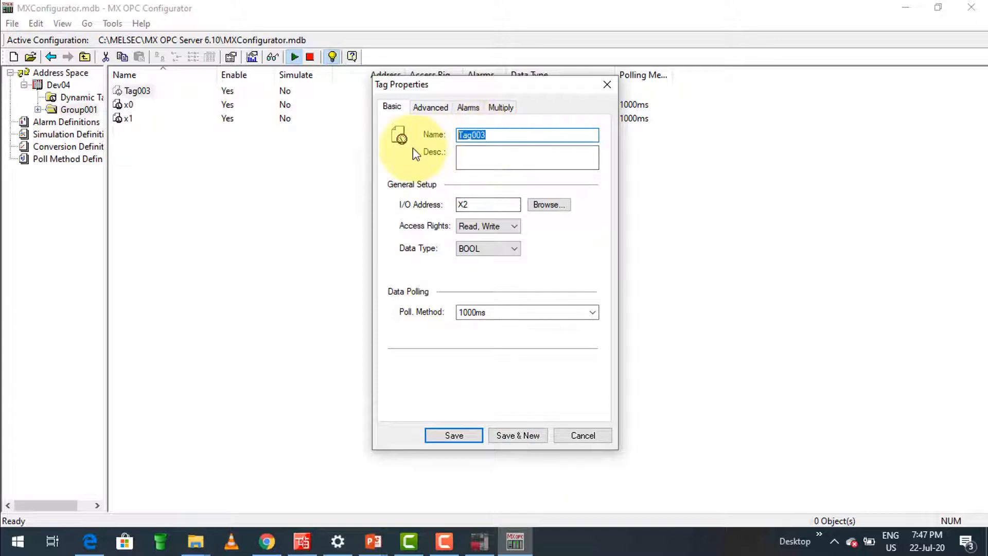
{"action": "type", "text": "x2"}
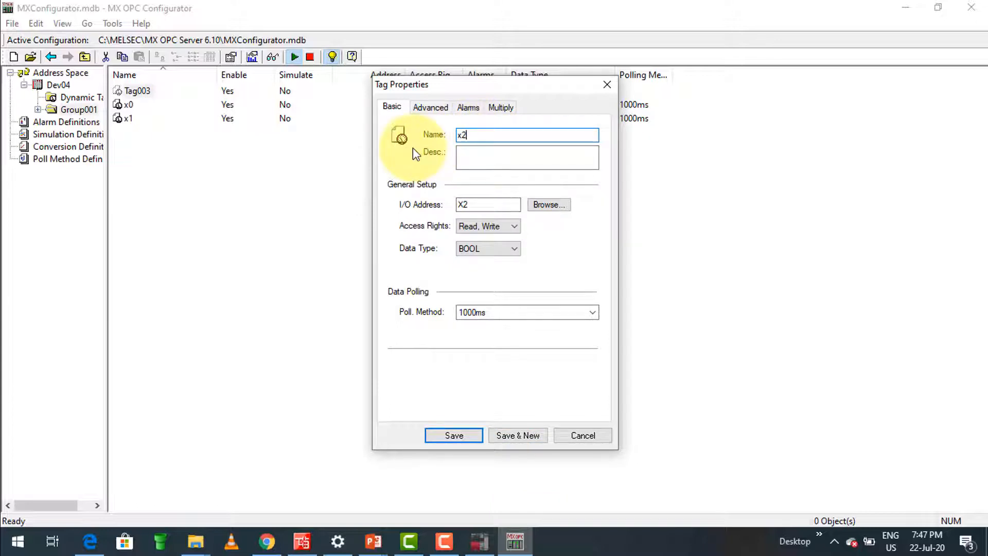
{"action": "left_click", "coordinate": [516, 437]}
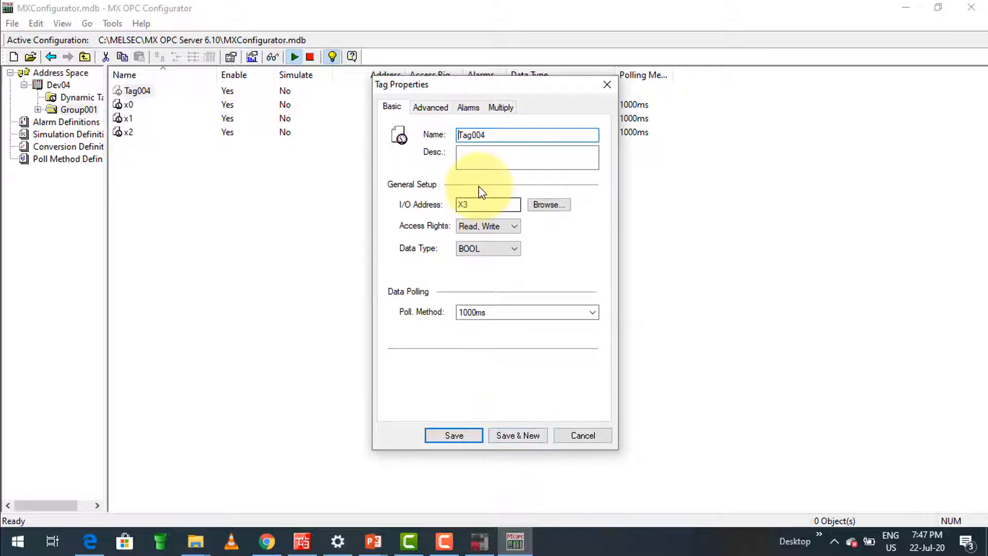
Create tags y0 and y1 with I/O addresses Y0 and Y1, and save the last one to finish tag entry.
{"action": "type", "text": "y0"}
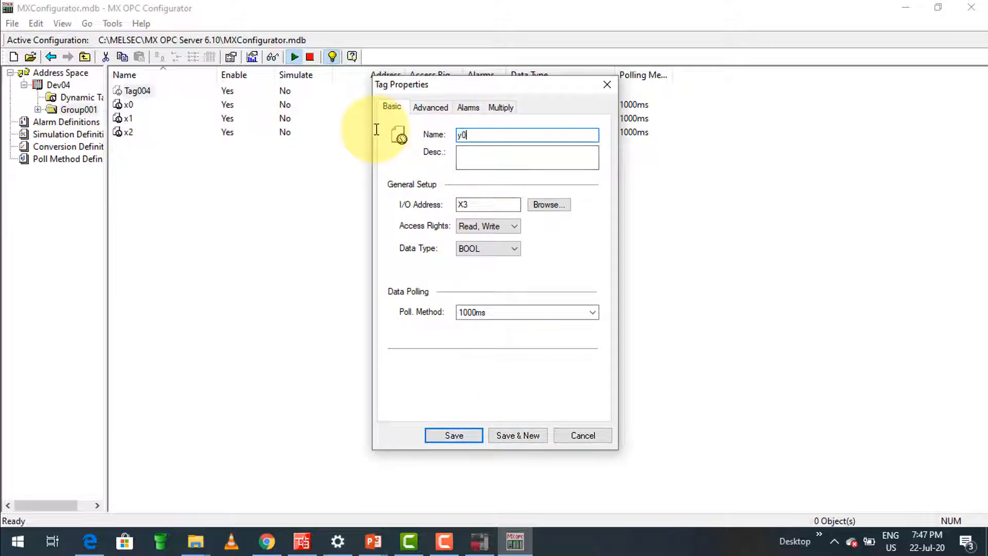
{"action": "left_click_drag", "start_coordinate": [473, 204], "coordinate": [406, 196]}
{"action": "type", "text": "Y0"}
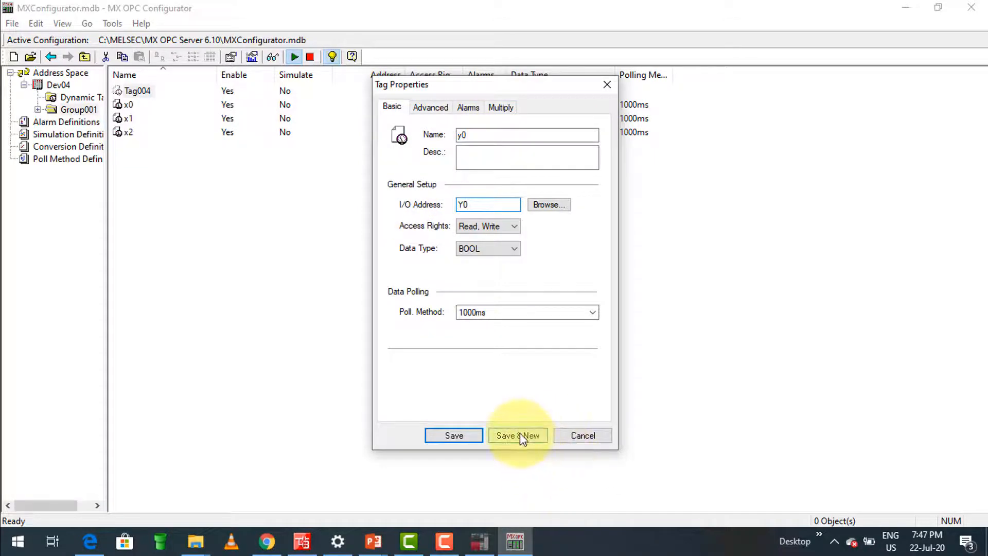
{"action": "left_click_drag", "start_coordinate": [484, 135], "coordinate": [356, 130]}
{"action": "type", "text": "y1"}
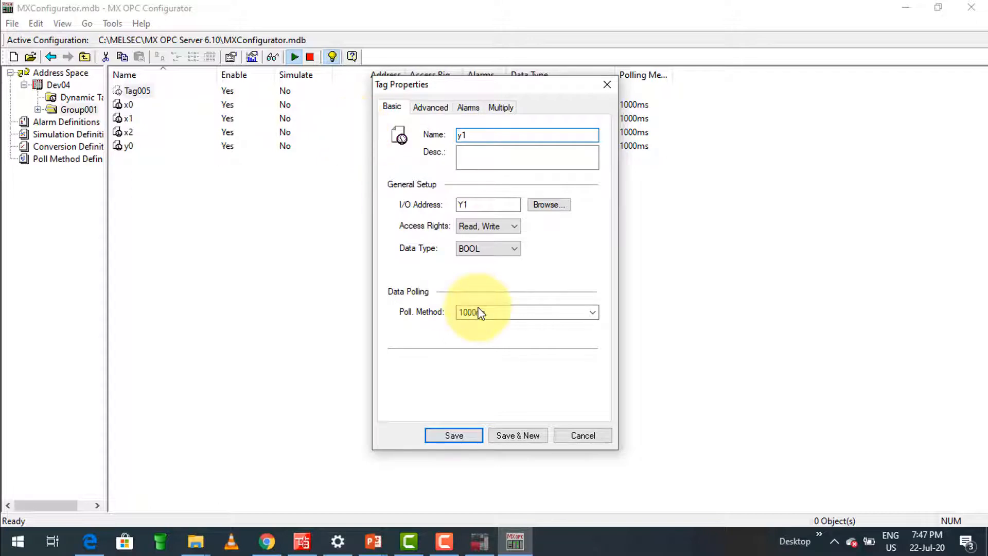
{"action": "left_click", "coordinate": [466, 433]}
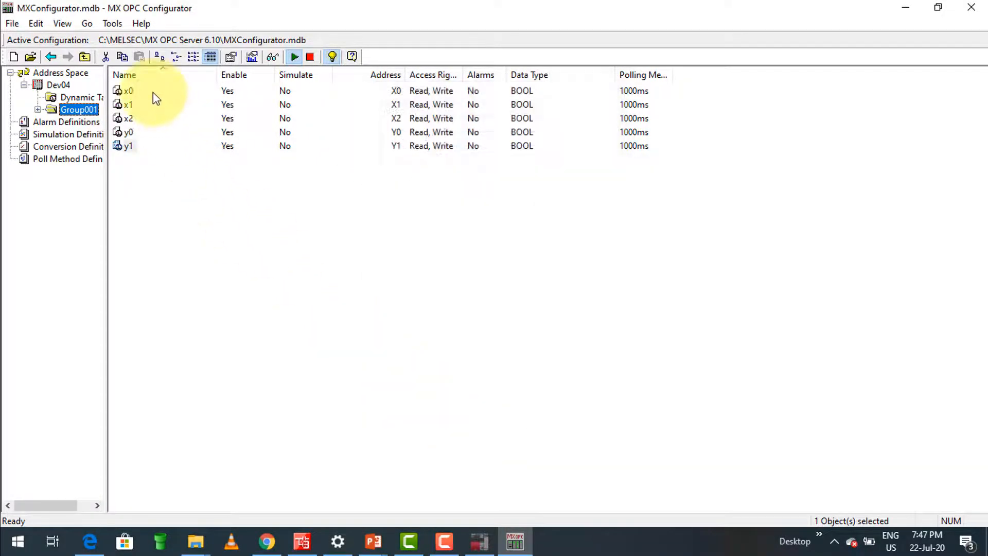
Turn on the monitor view for the tags in Group001 to watch their live values and quality.
{"action": "left_click", "coordinate": [168, 211]}
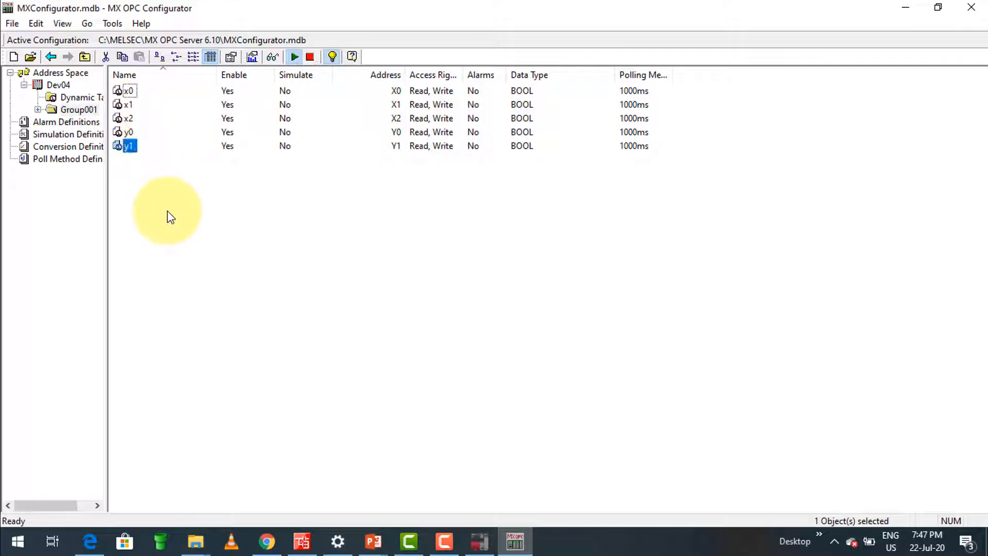
{"action": "left_click", "coordinate": [273, 56]}
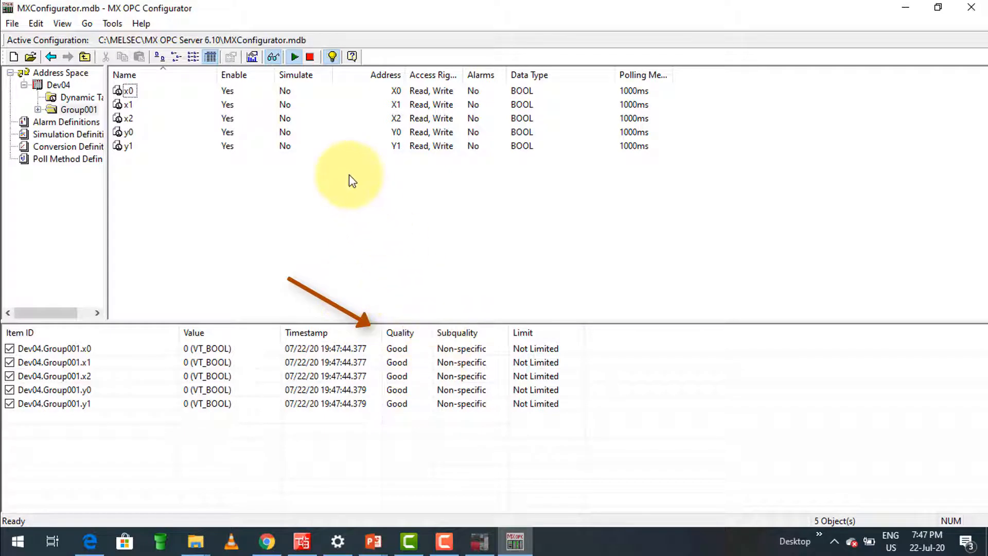
{"action": "left_click", "coordinate": [296, 57]}
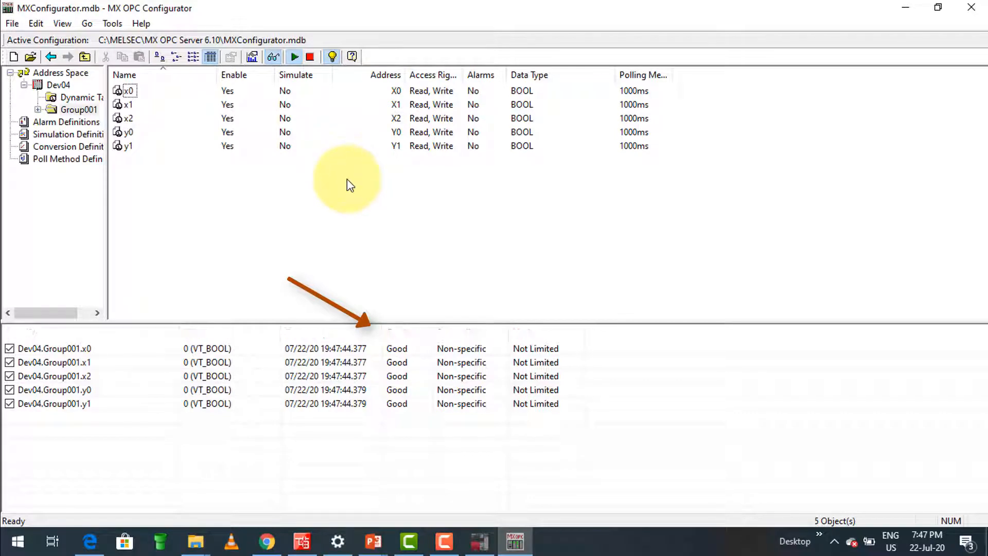
Arrange MX OPC Configurator and the GX Works3 ladder monitor side by side, with the configurator on the left half.
{"action": "key", "text": "super+Right"}
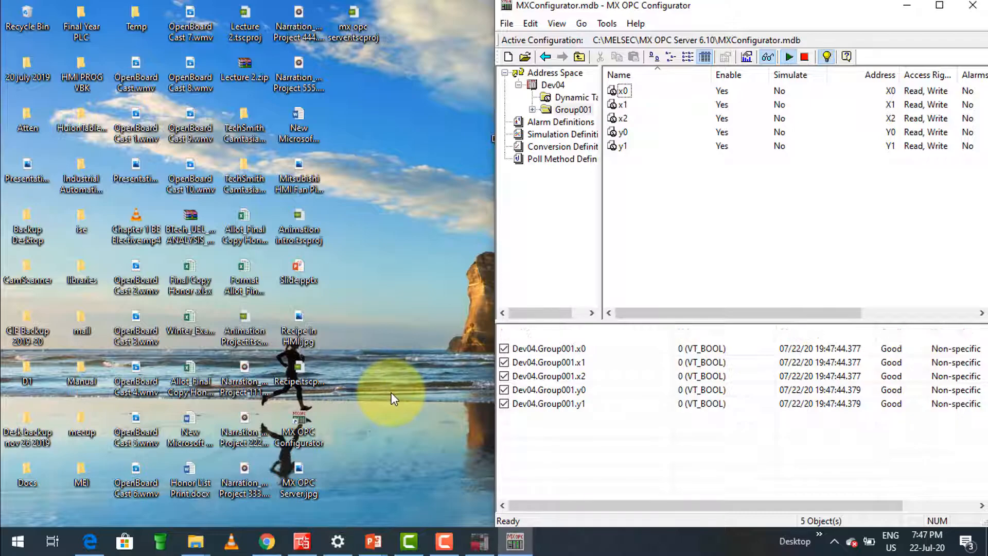
{"action": "key", "text": "super+Left"}
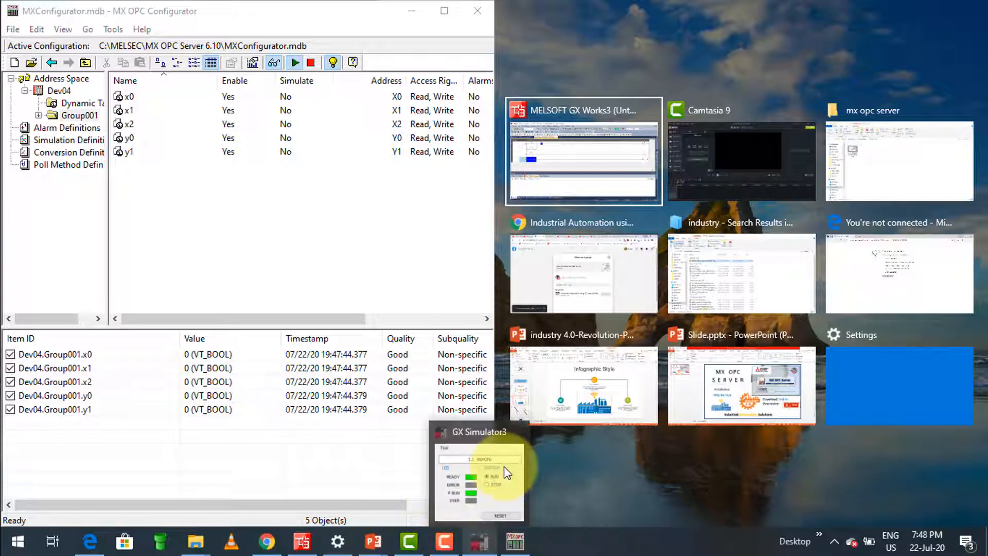
{"action": "left_click", "coordinate": [582, 165]}
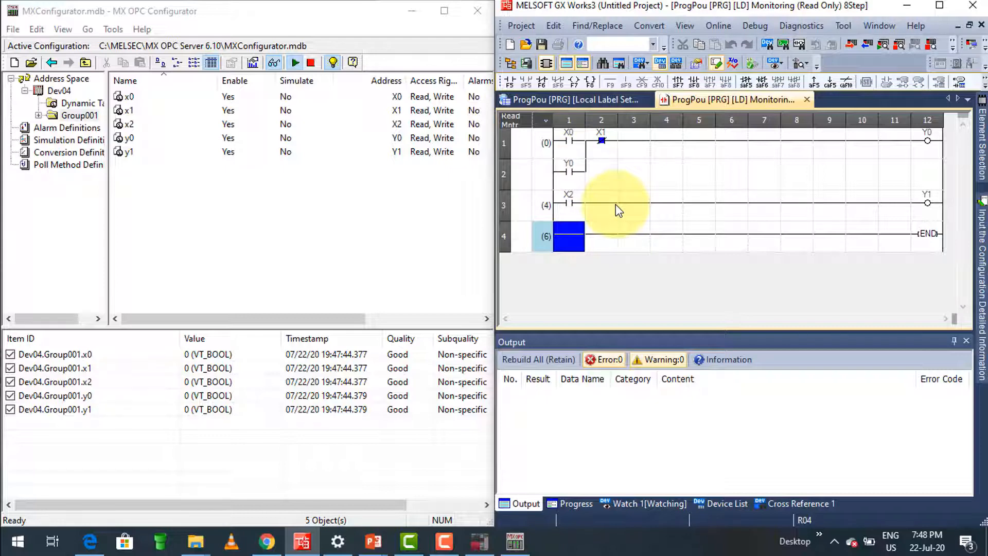
Switch contacts X0, X1 and X2 on and off one after another in the monitored ladder to test the OPC tags.
{"action": "left_click", "coordinate": [569, 147]}
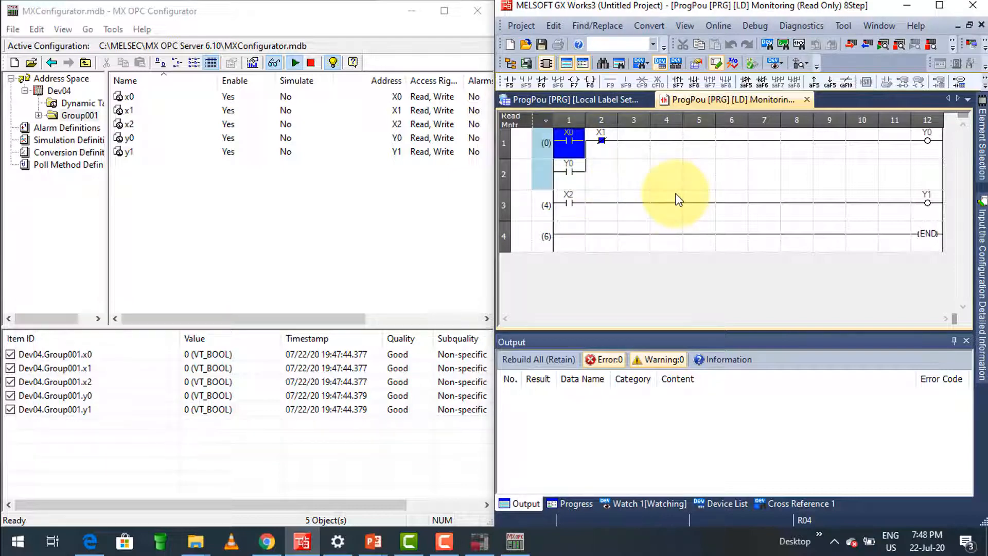
{"action": "key", "text": "shift+Return"}
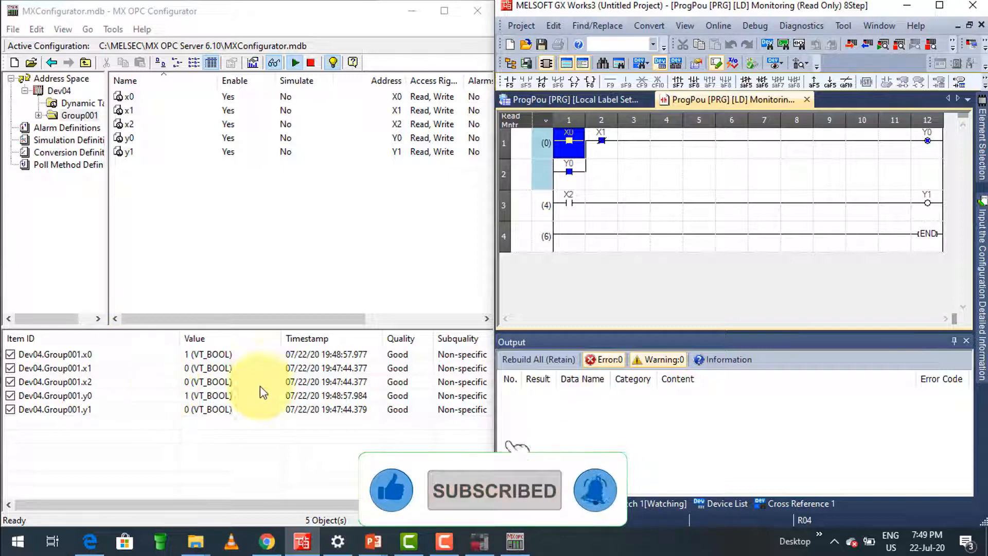
{"action": "left_click", "coordinate": [600, 141]}
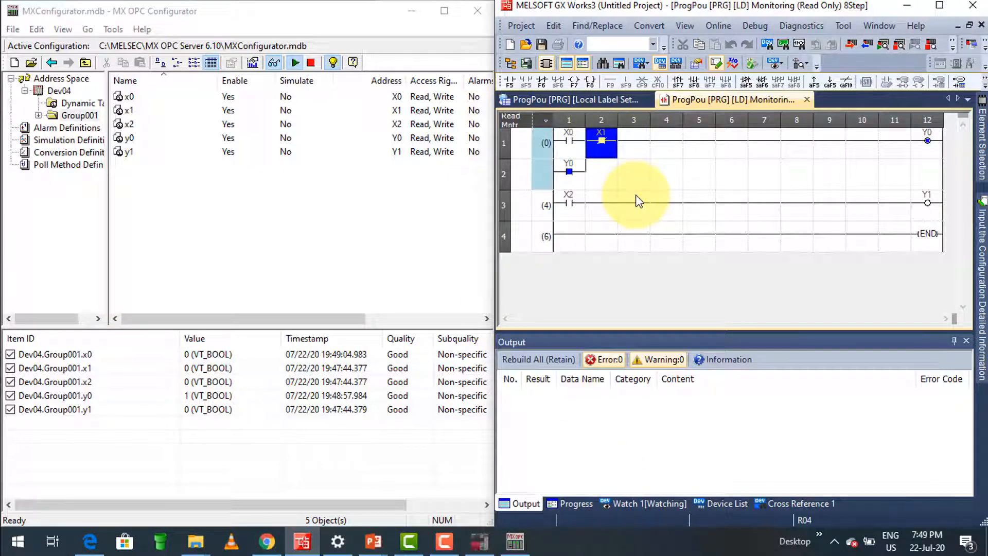
{"action": "key", "text": "shift+Return"}
{"action": "key", "text": "shift+Return"}
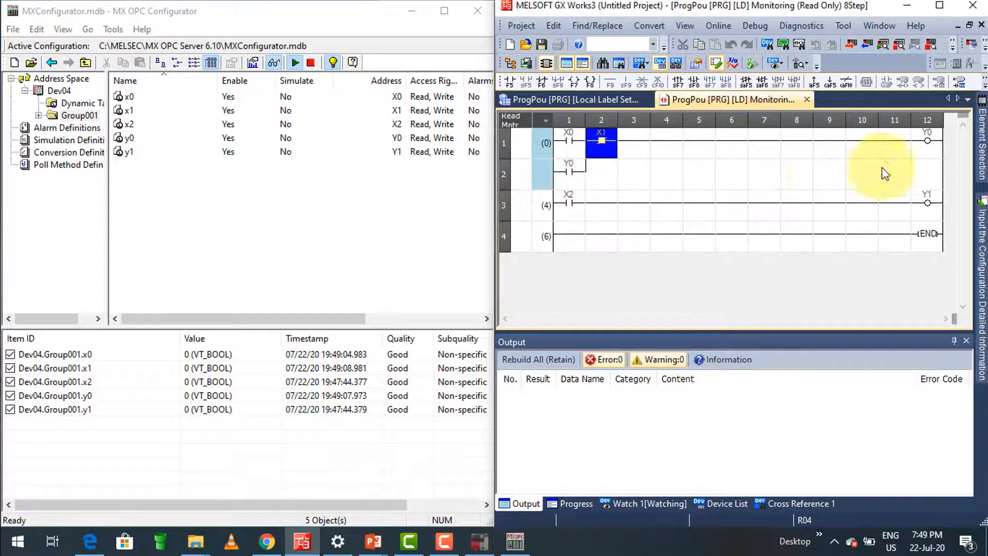
{"action": "left_click", "coordinate": [569, 199]}
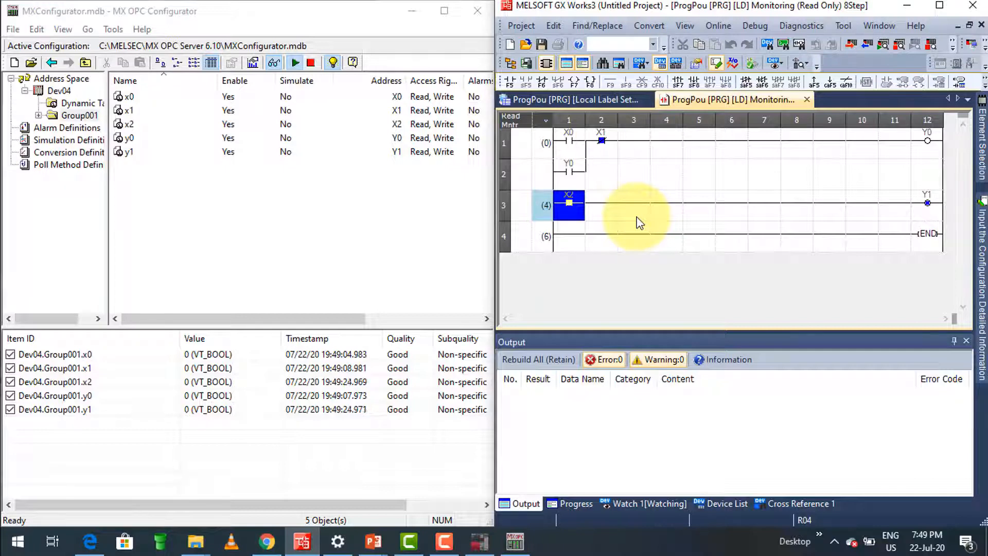
Switch X0 on and off again in the monitored ladder, then switch X1 on to break the latched rung.
{"action": "left_click", "coordinate": [569, 144]}
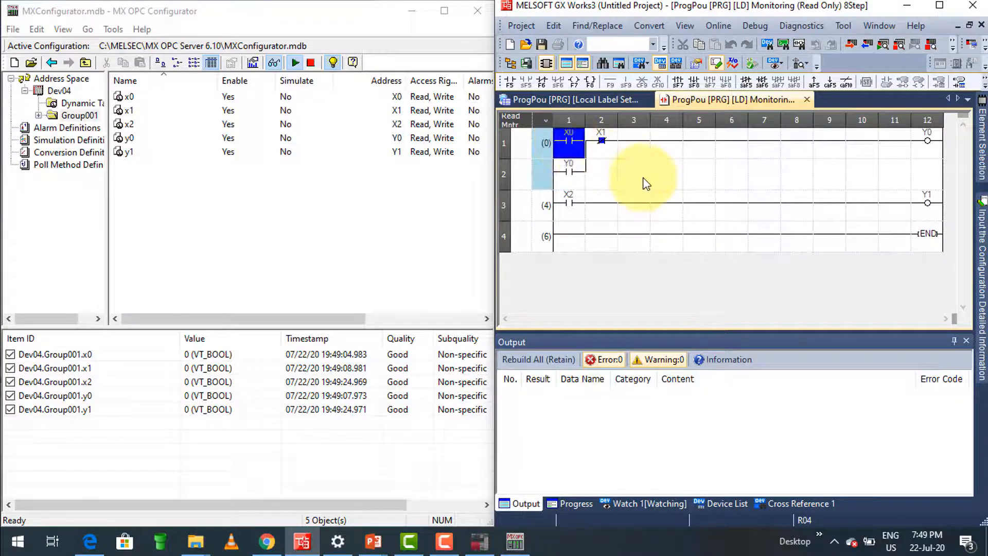
{"action": "key", "text": "shift+Return"}
{"action": "key", "text": "shift+Return"}
{"action": "left_click", "coordinate": [605, 146]}
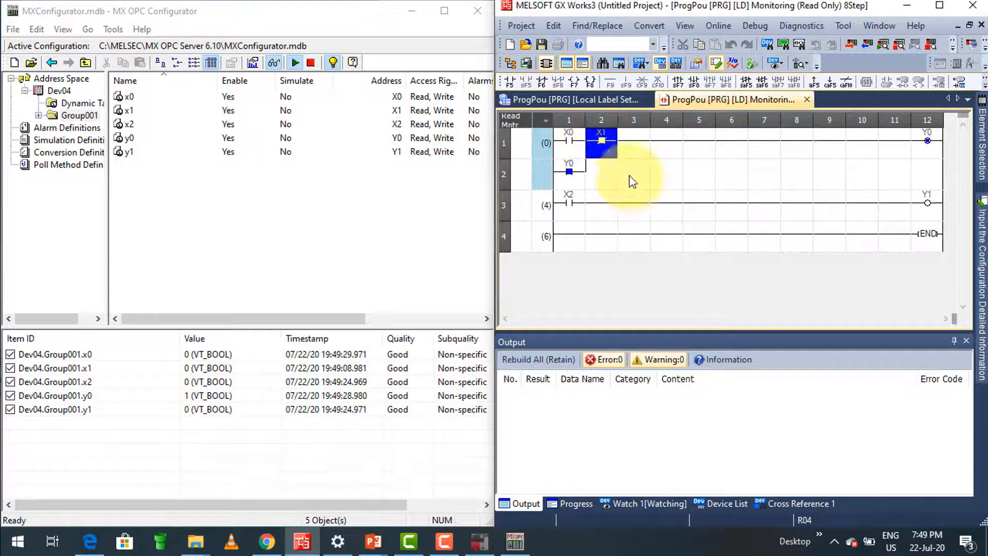
{"action": "key", "text": "shift+Return"}
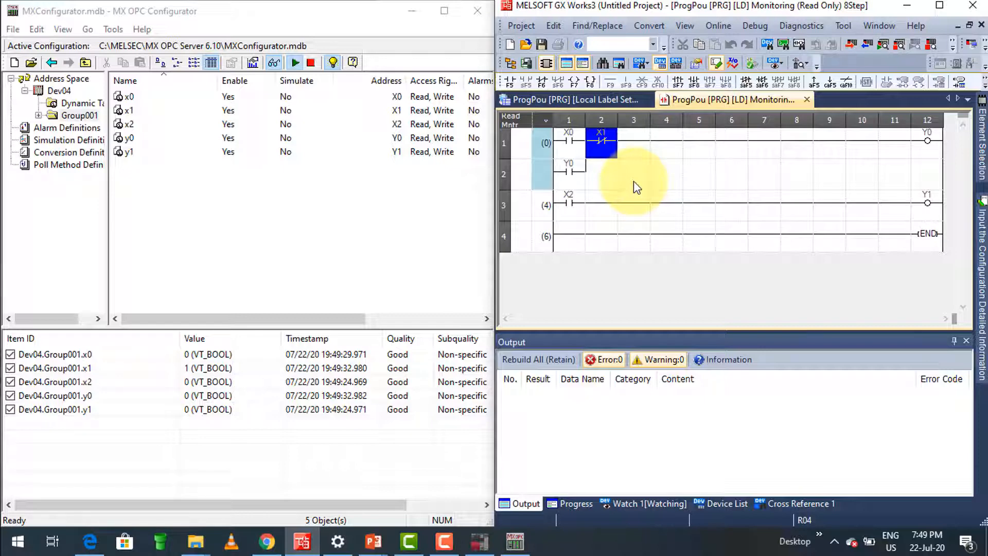
Switch contact X0 on and off again in the monitored ladder, then switch X1 off to restore its normally closed contact.
{"action": "left_click", "coordinate": [569, 144]}
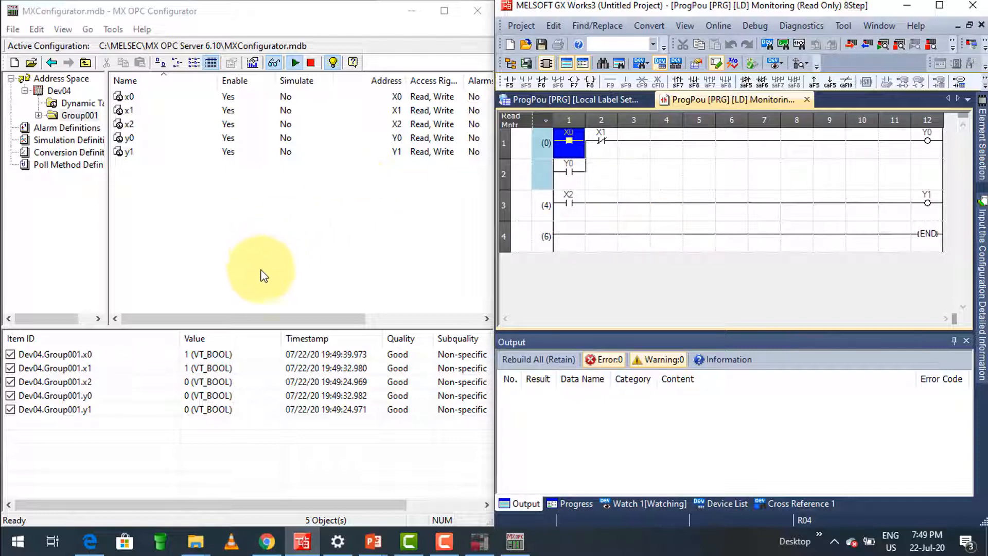
{"action": "left_click_drag", "start_coordinate": [285, 320], "coordinate": [186, 296]}
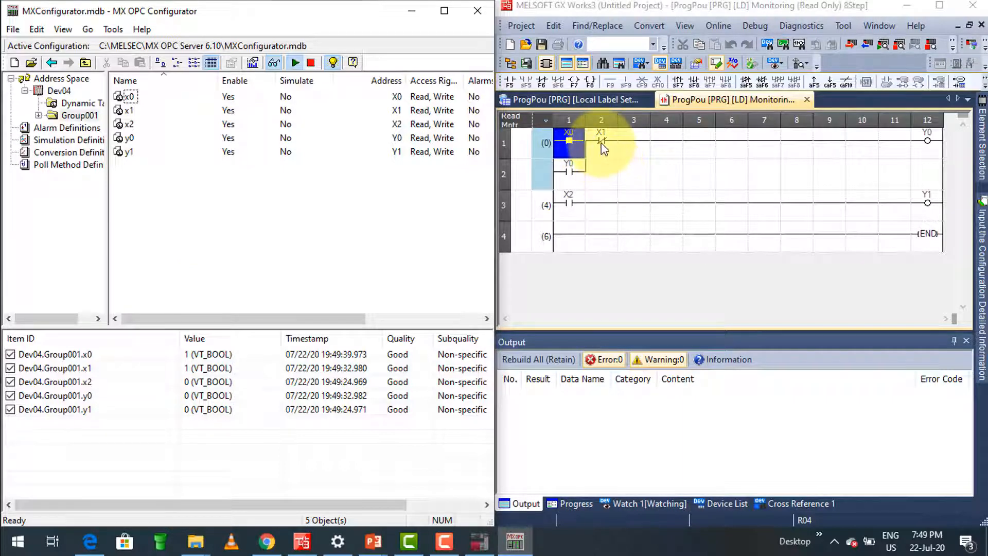
{"action": "left_click", "coordinate": [613, 162]}
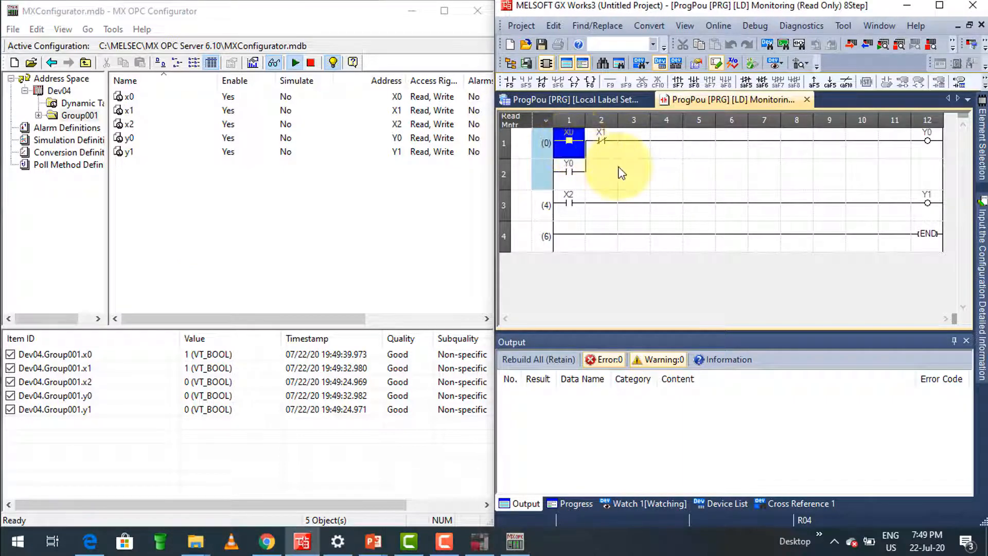
{"action": "left_click", "coordinate": [605, 146]}
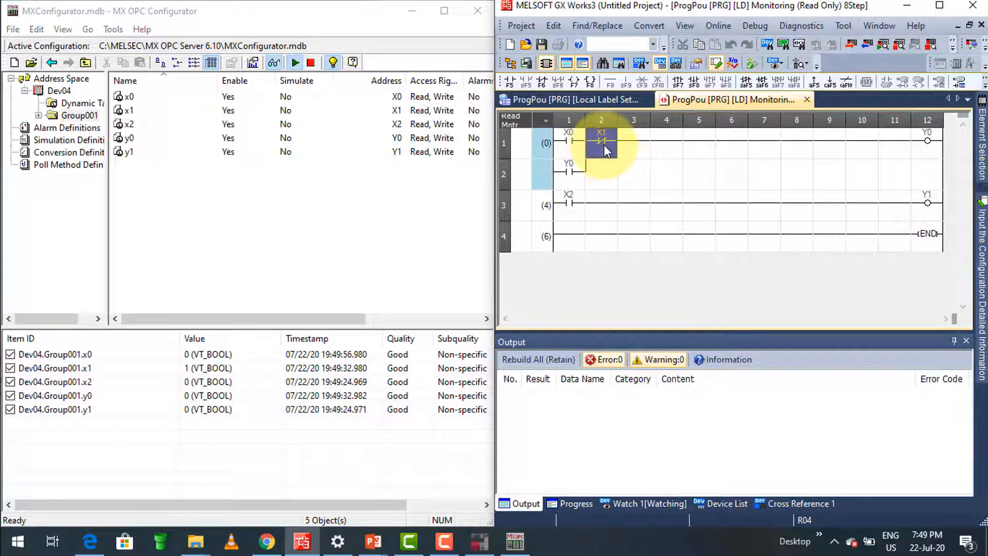
{"action": "double_click", "coordinate": [605, 147], "text": "shift"}
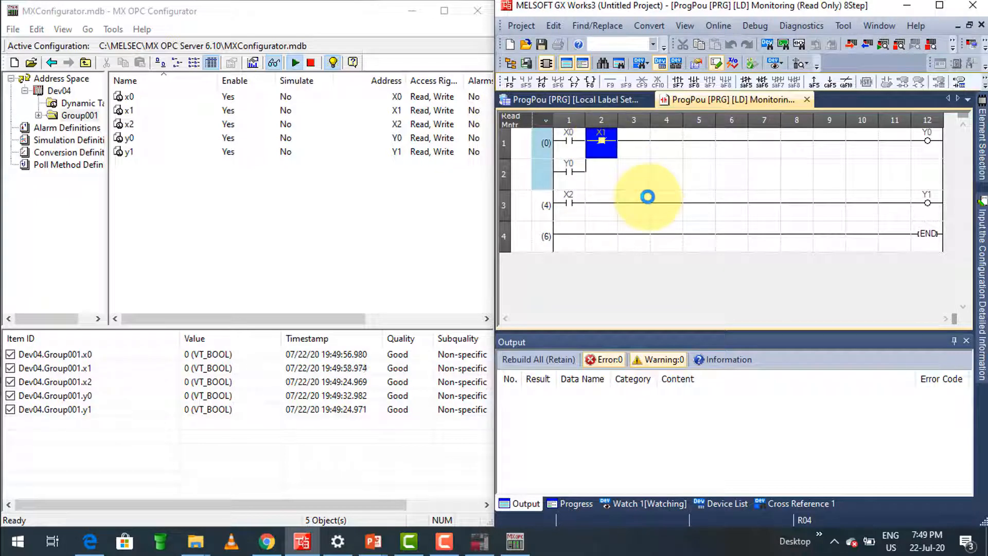
Switch contact X2 on and off again in the monitored ladder, then stop the server's runtime communication in MX OPC Configurator.
{"action": "left_click", "coordinate": [566, 204]}
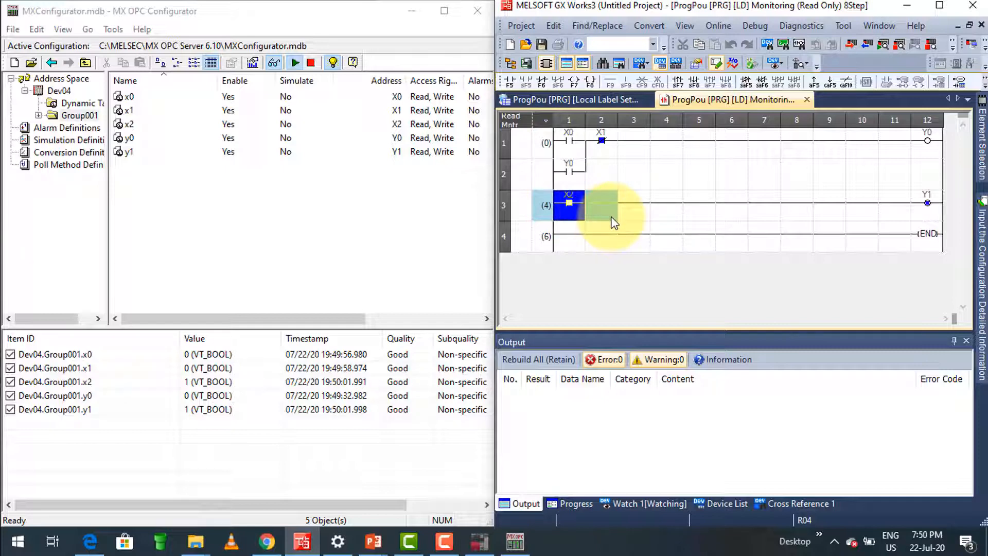
{"action": "left_click", "coordinate": [612, 221]}
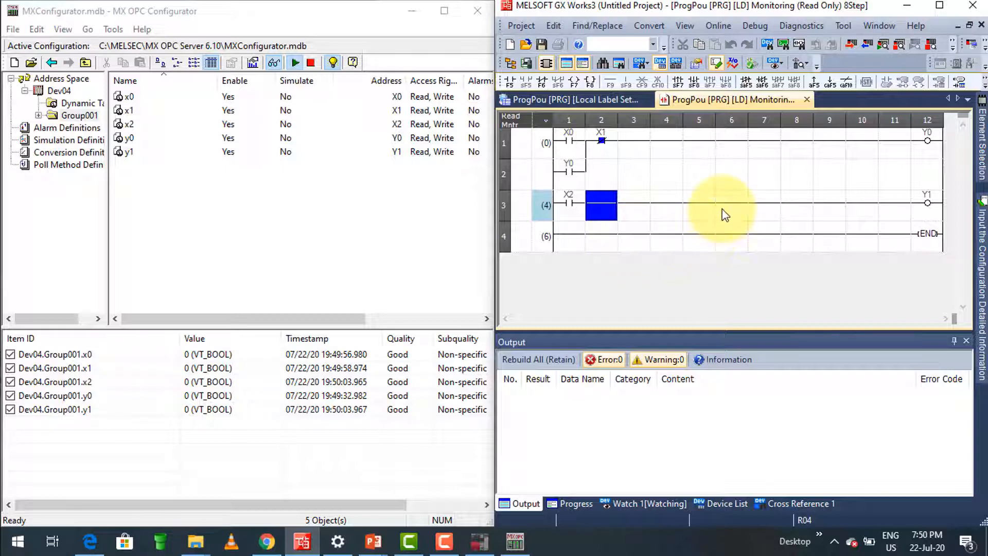
{"action": "left_click", "coordinate": [311, 62]}
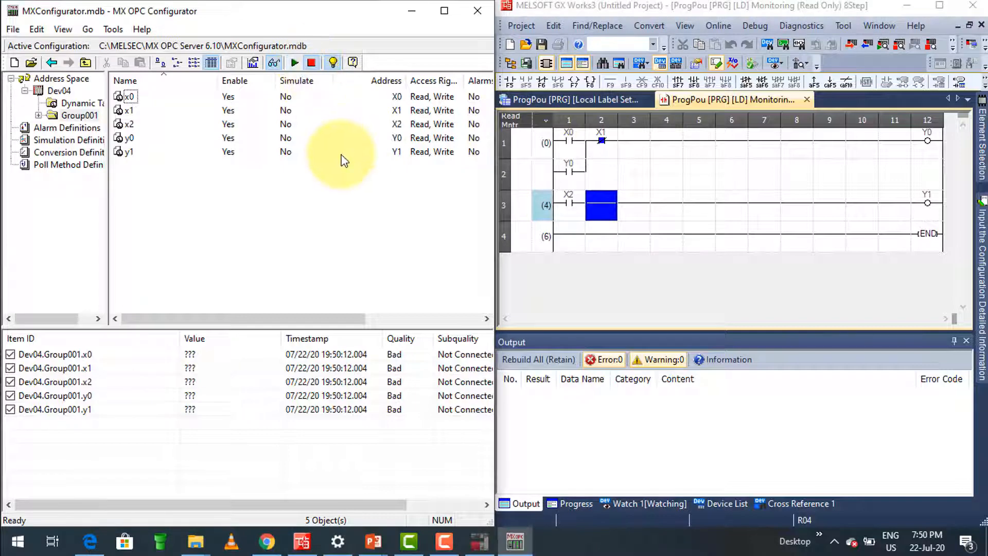